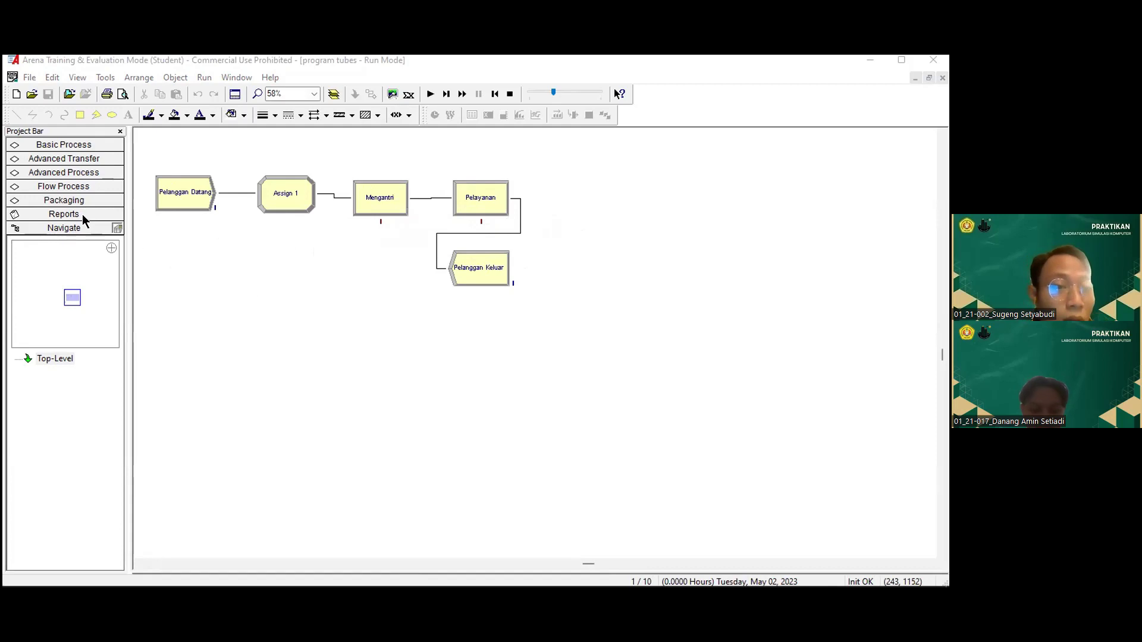
# Switch to the Input Analyzer from Arena and create a new blank input document.
pyautogui.click(95, 147)
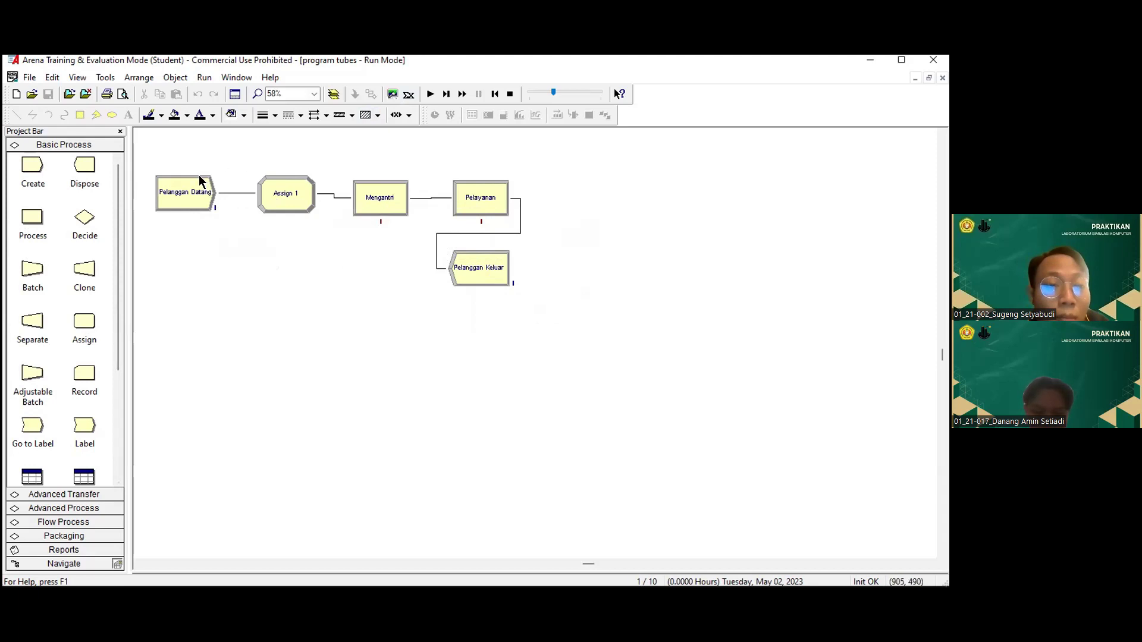
pyautogui.click(102, 78)
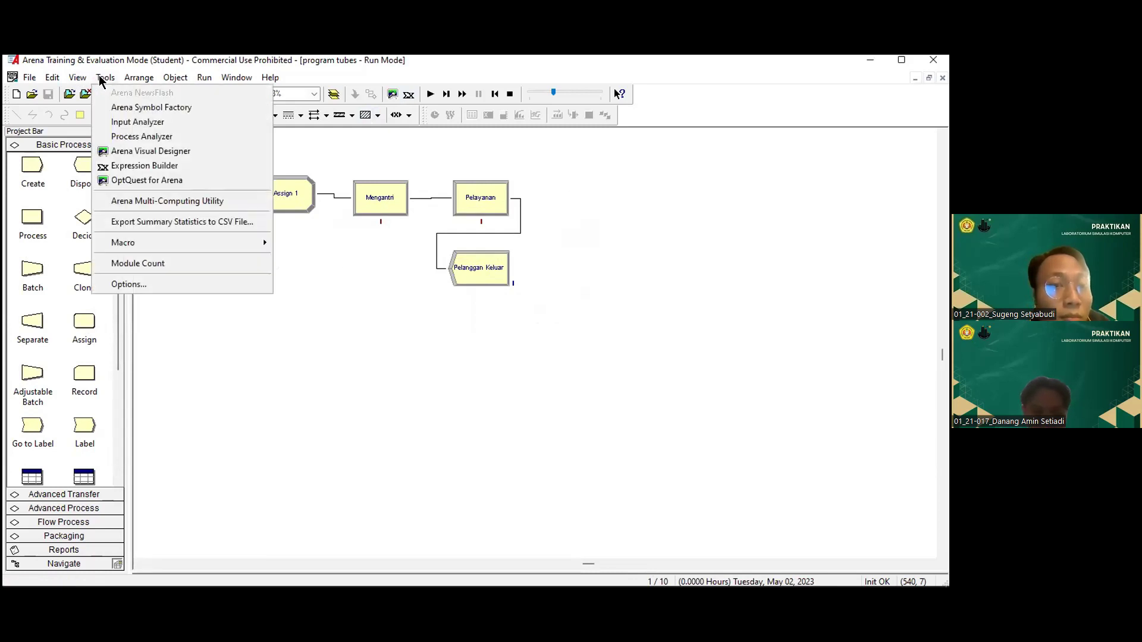
pyautogui.click(129, 123)
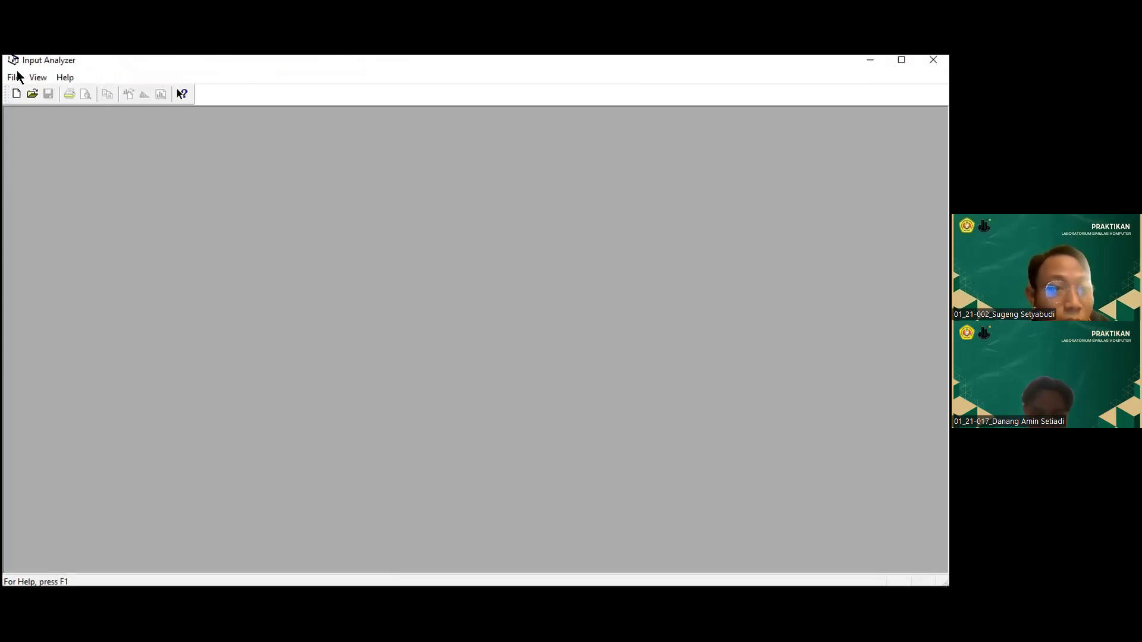
pyautogui.click(65, 78)
pyautogui.click(12, 78)
pyautogui.click(18, 92)
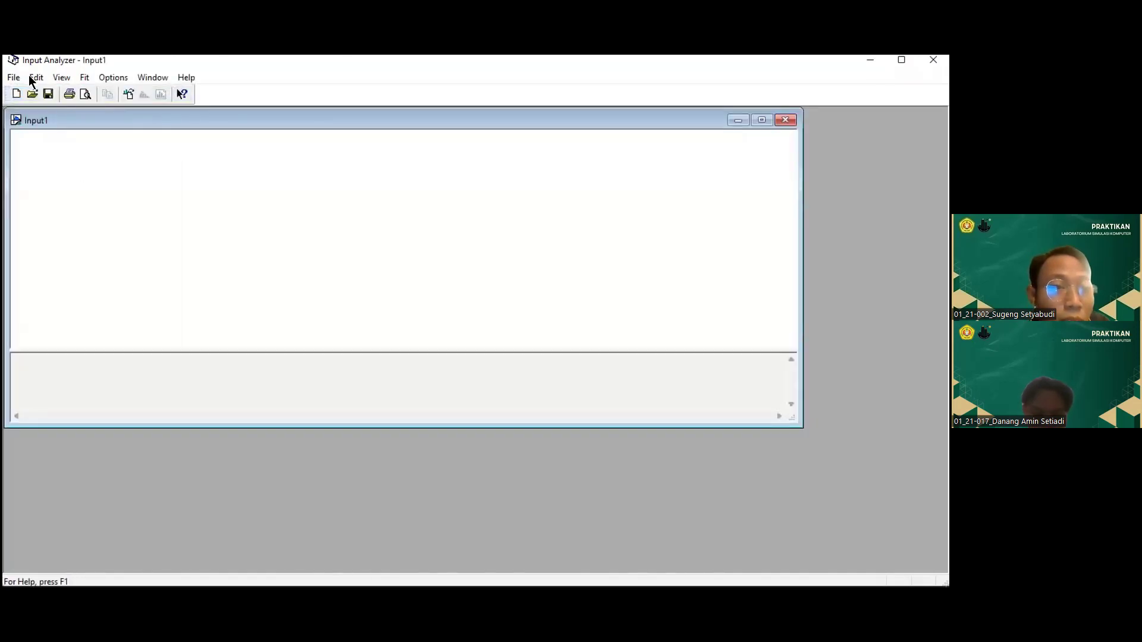
# Load the existing data file "1" from the Tubes Data folder into the new input document.
pyautogui.click(12, 79)
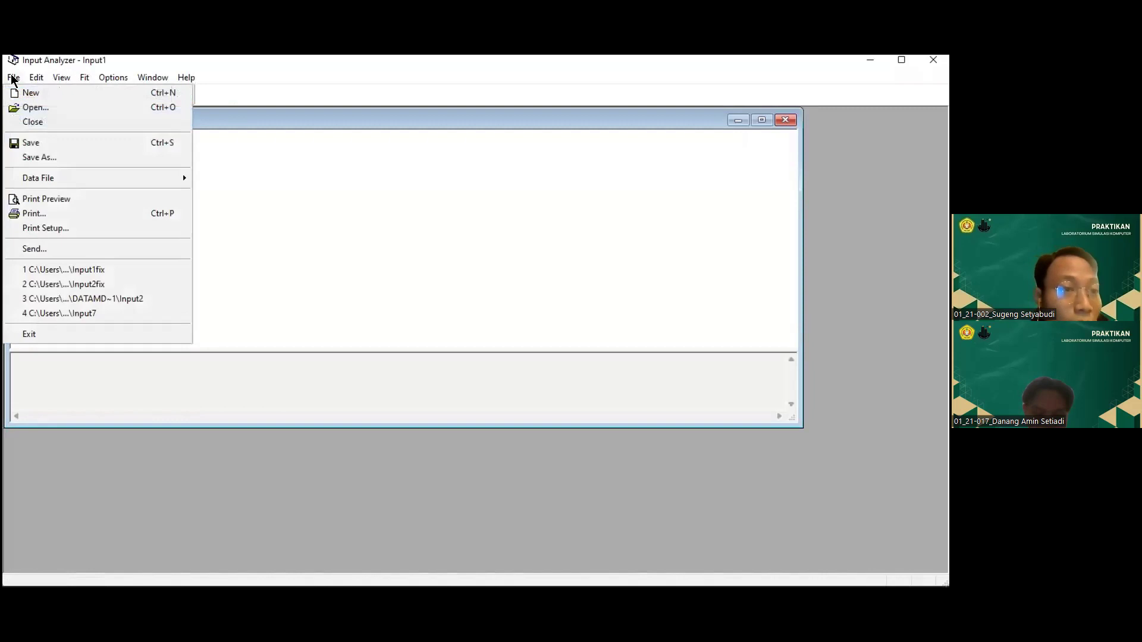
pyautogui.moveTo(83, 182)
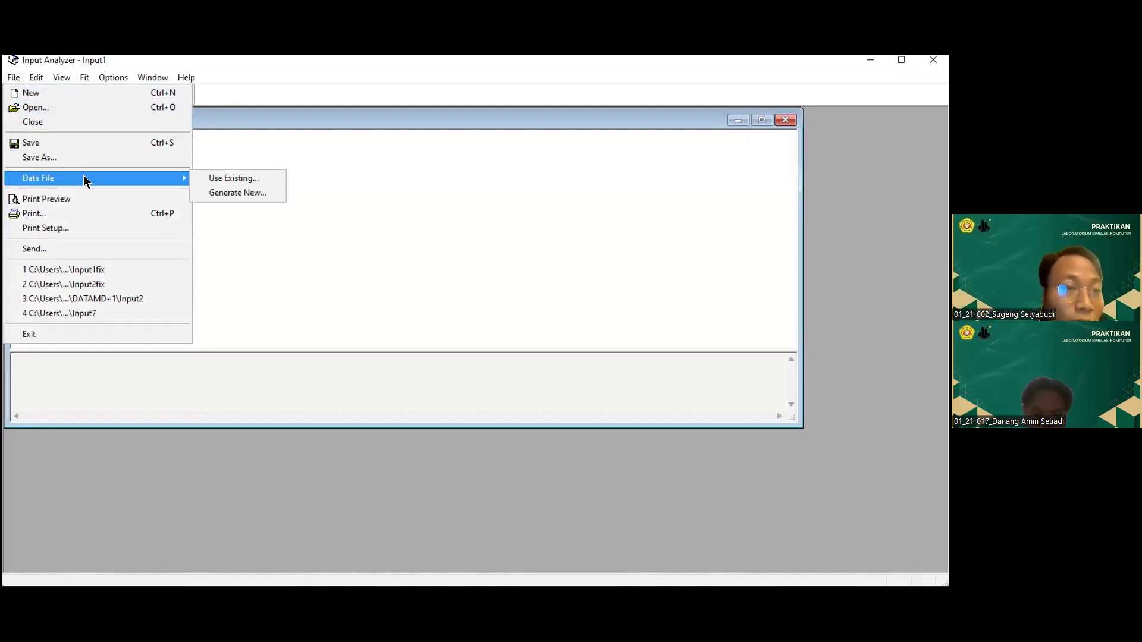
pyautogui.click(252, 179)
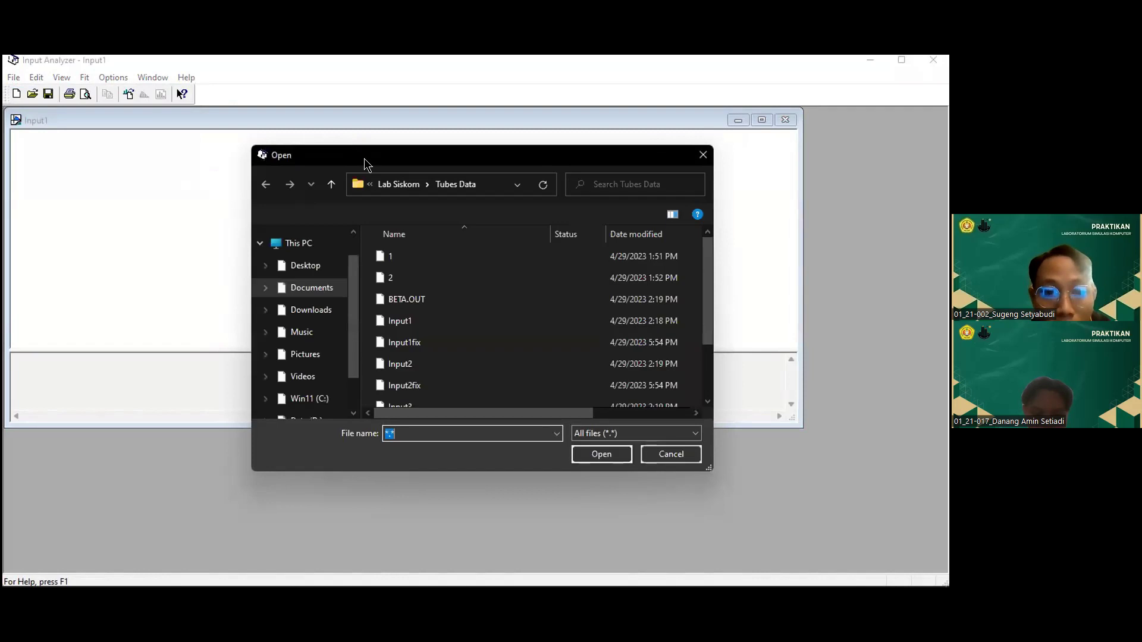
pyautogui.click(398, 254)
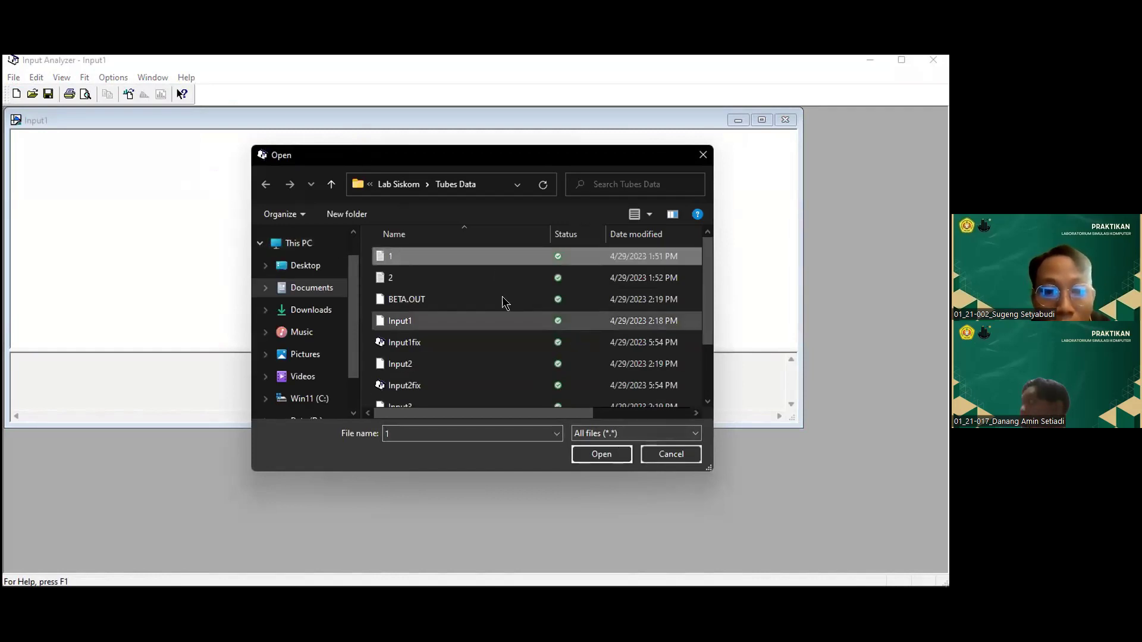
pyautogui.click(602, 454)
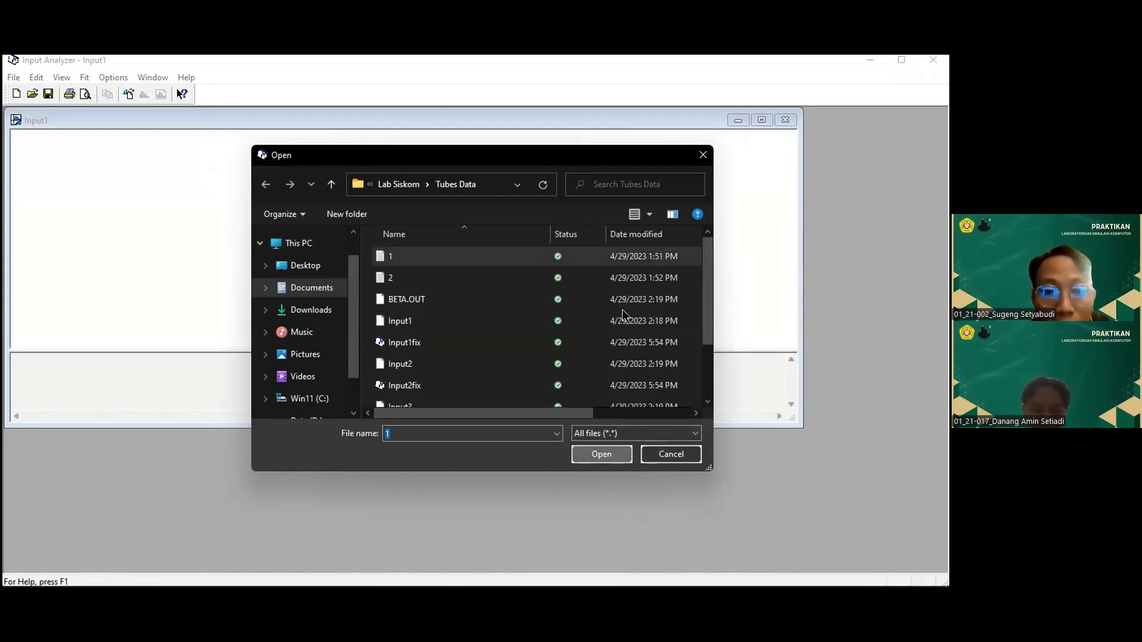
pyautogui.press('Escape')
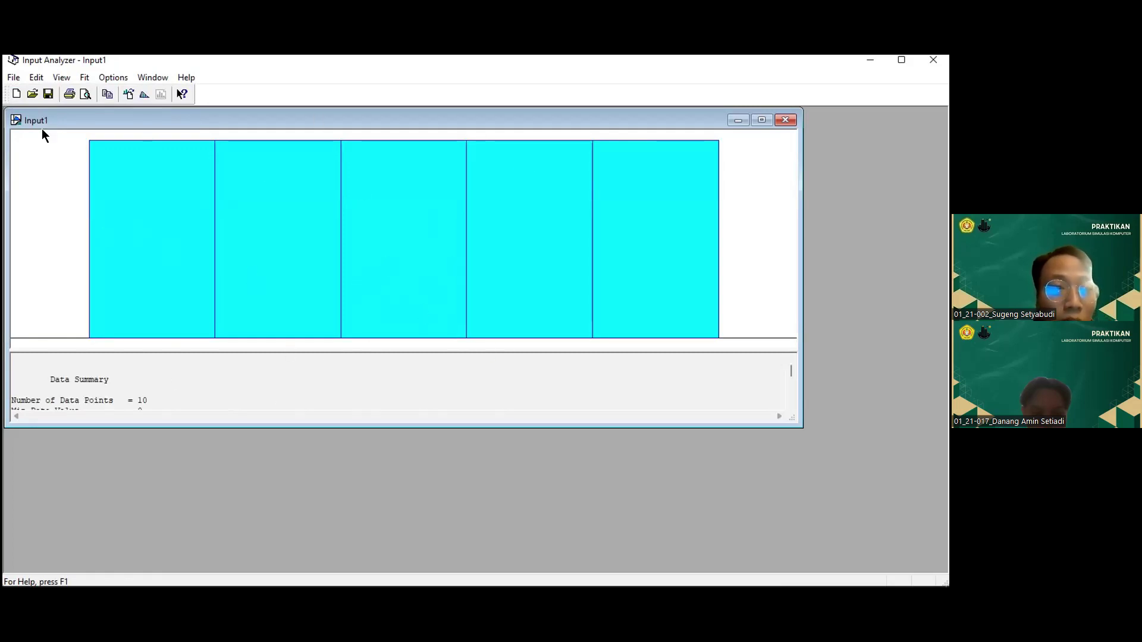
# Fit all distributions to the data from file 1 and highlight the best fit's expression in the distribution summary.
pyautogui.click(86, 78)
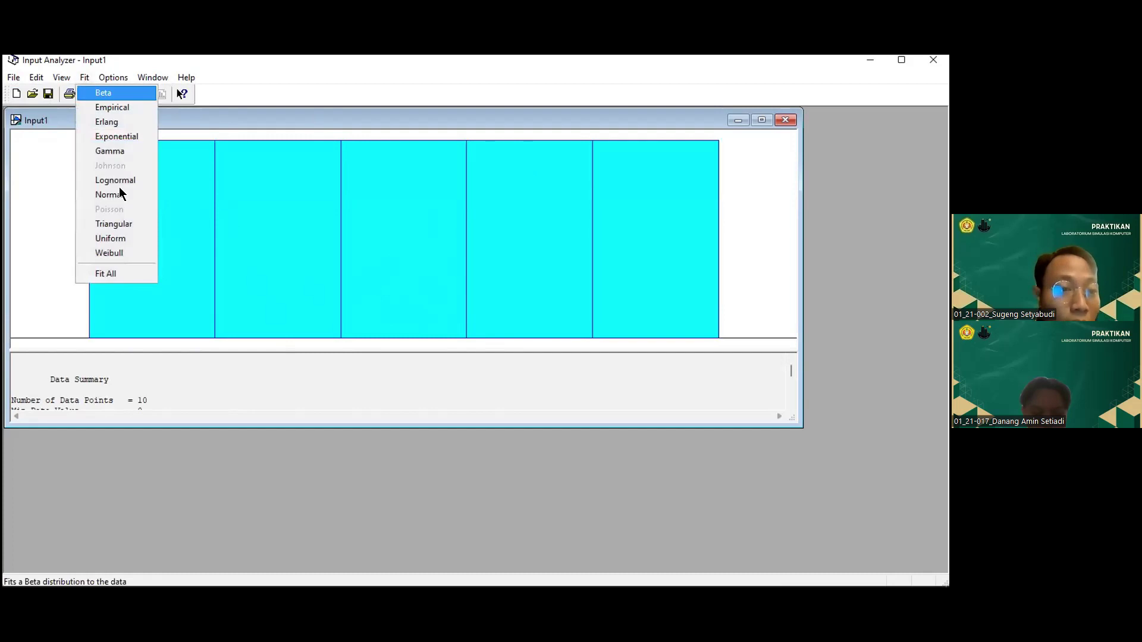
pyautogui.click(113, 274)
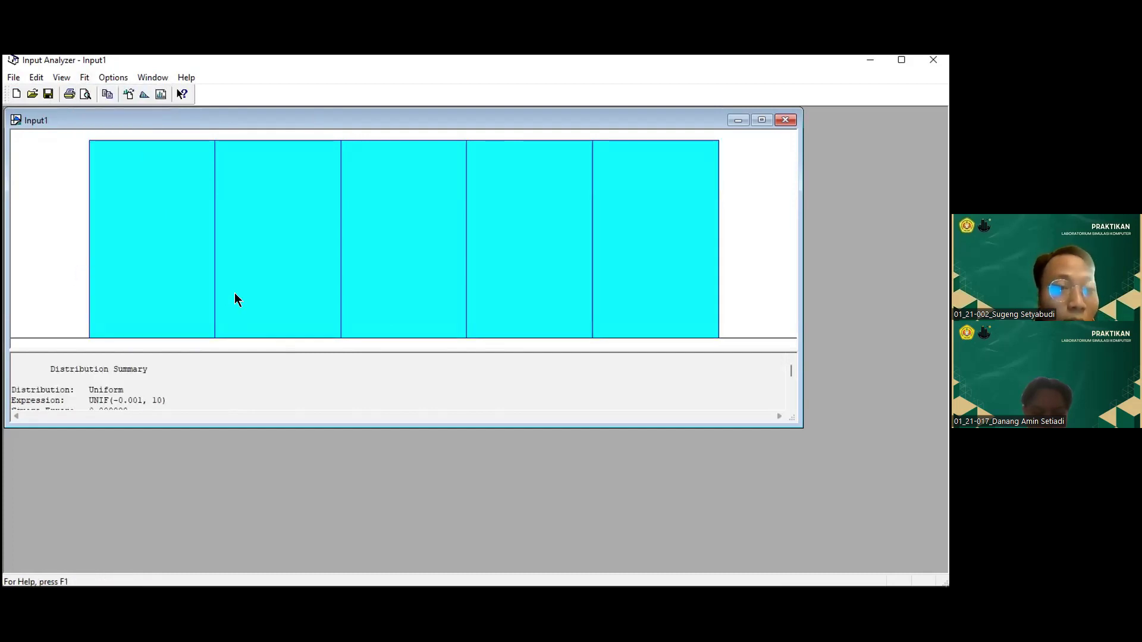
pyautogui.scroll(-1, 169, 358)
pyautogui.scroll(1, 166, 375)
pyautogui.scroll(-1, 163, 375)
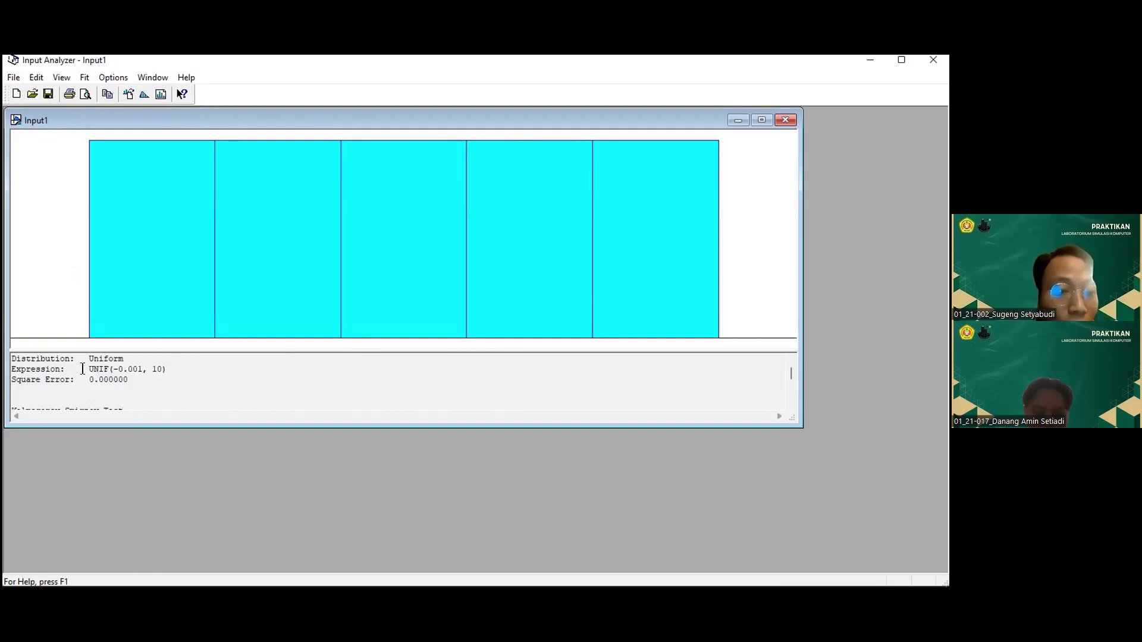
pyautogui.moveTo(84, 368); pyautogui.dragTo(171, 368)
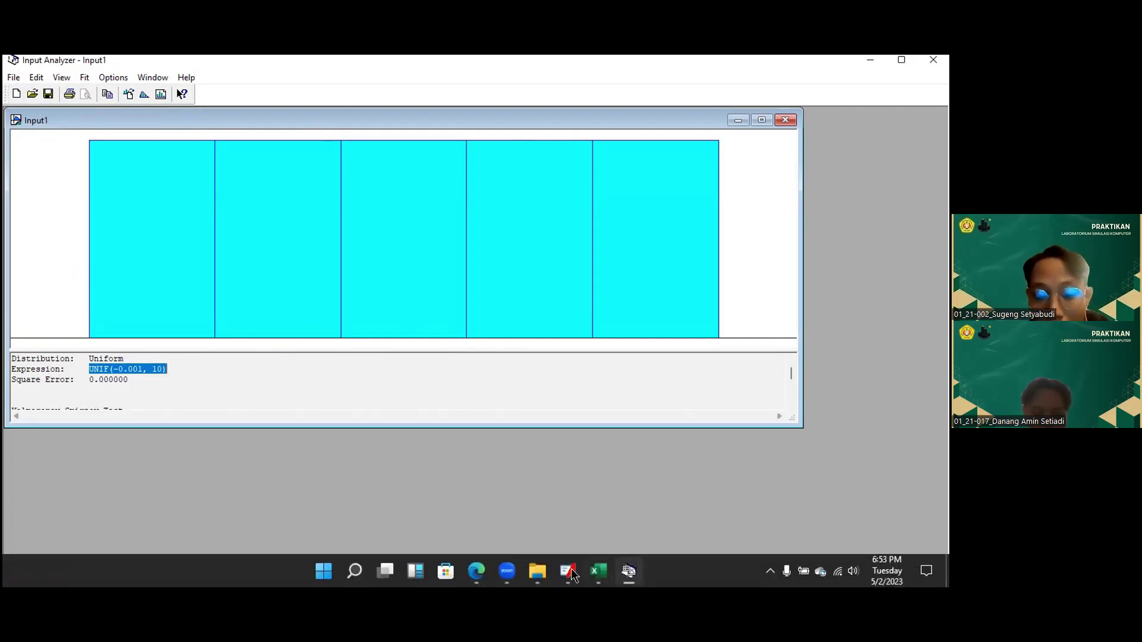
# Switch to Arena and check the delay expression of the Mengantri process module, then close its properties unchanged.
pyautogui.moveTo(570, 573)
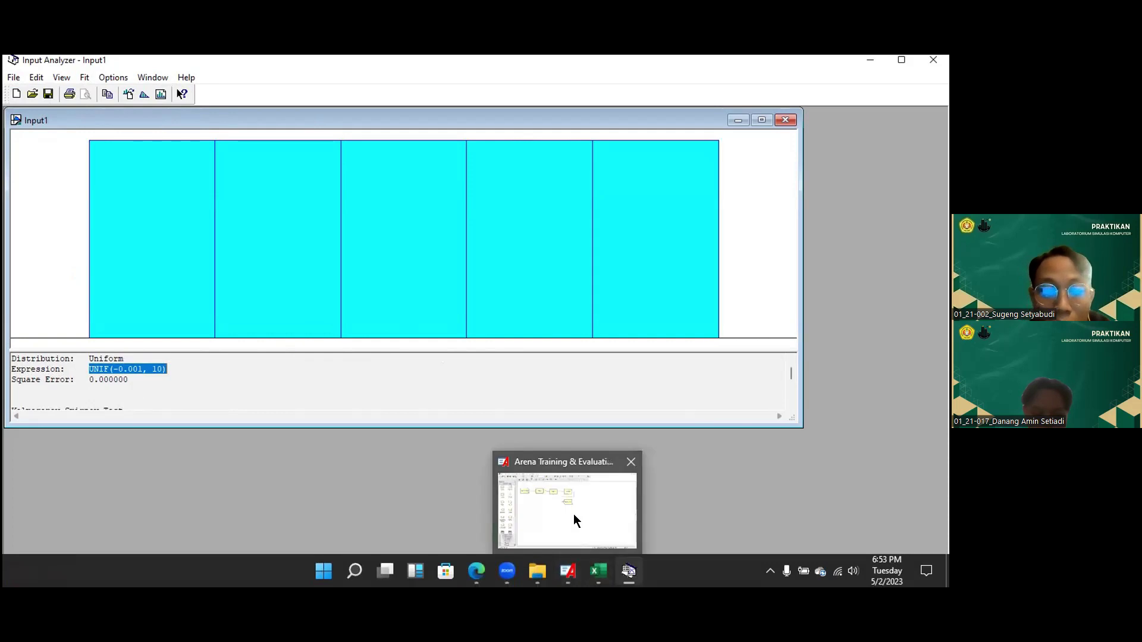
pyautogui.click(574, 515)
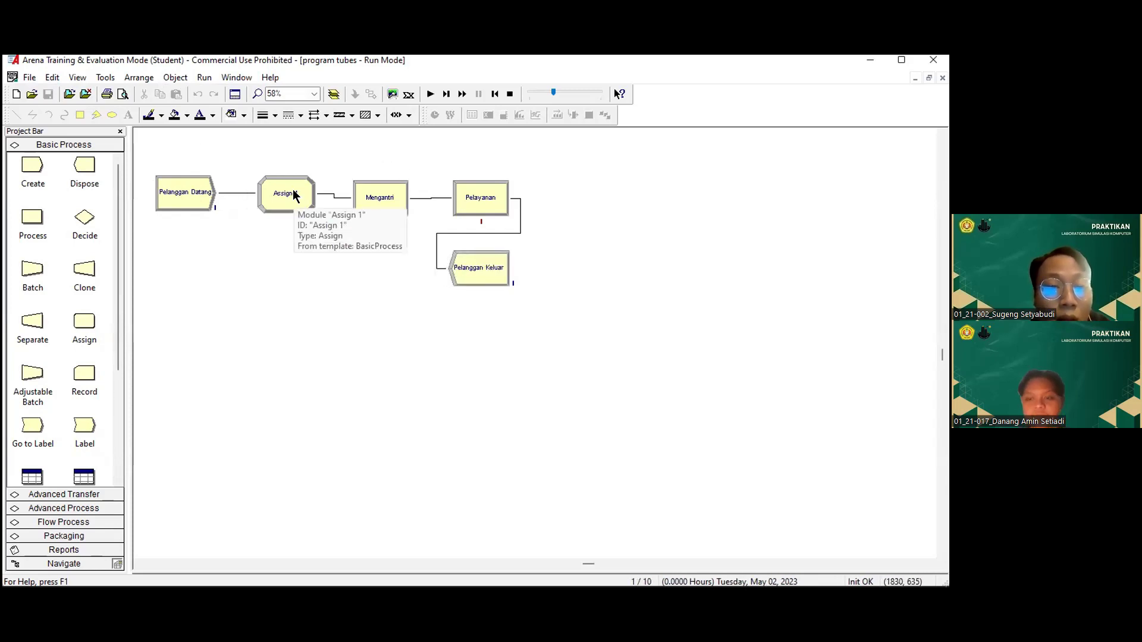
pyautogui.click(376, 191)
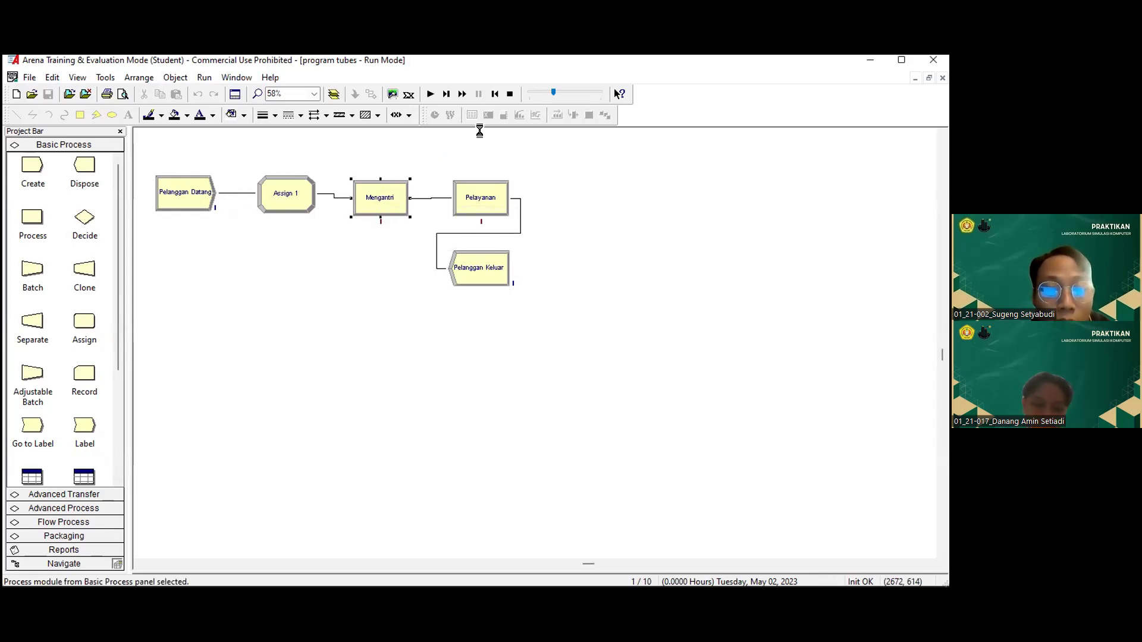
pyautogui.doubleClick(357, 214)
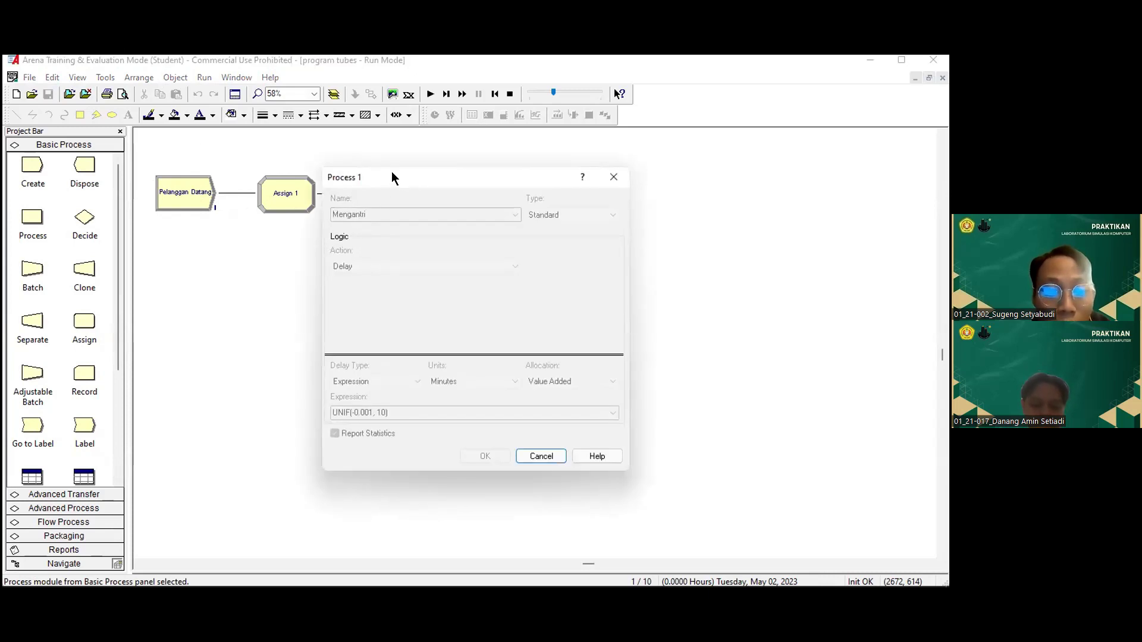
pyautogui.moveTo(391, 177); pyautogui.dragTo(395, 172)
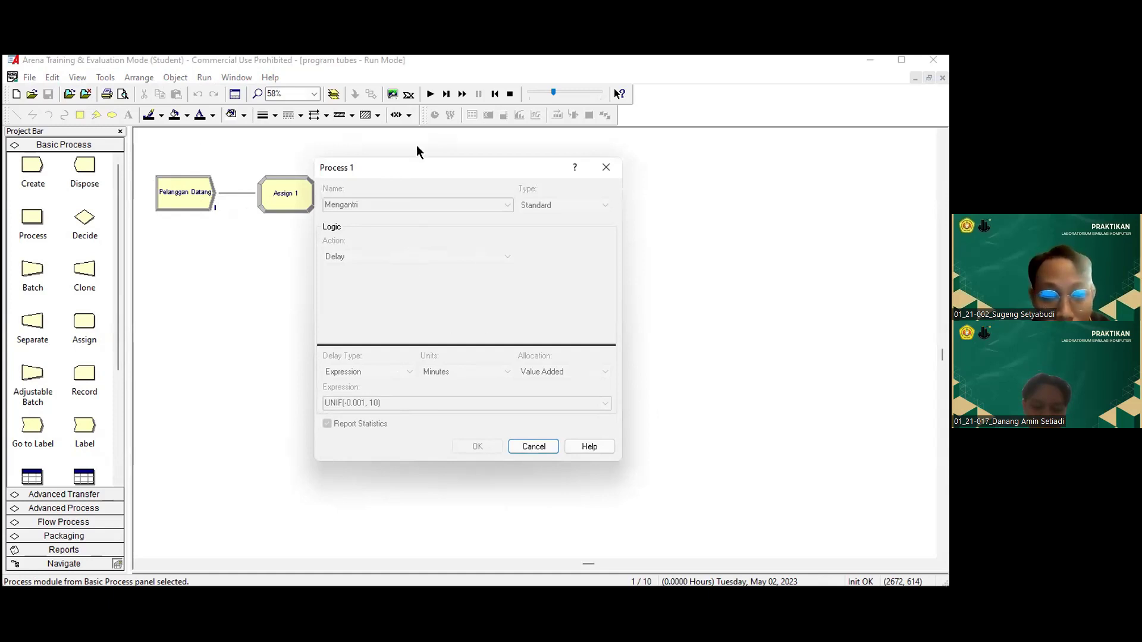
pyautogui.moveTo(403, 166); pyautogui.dragTo(394, 141)
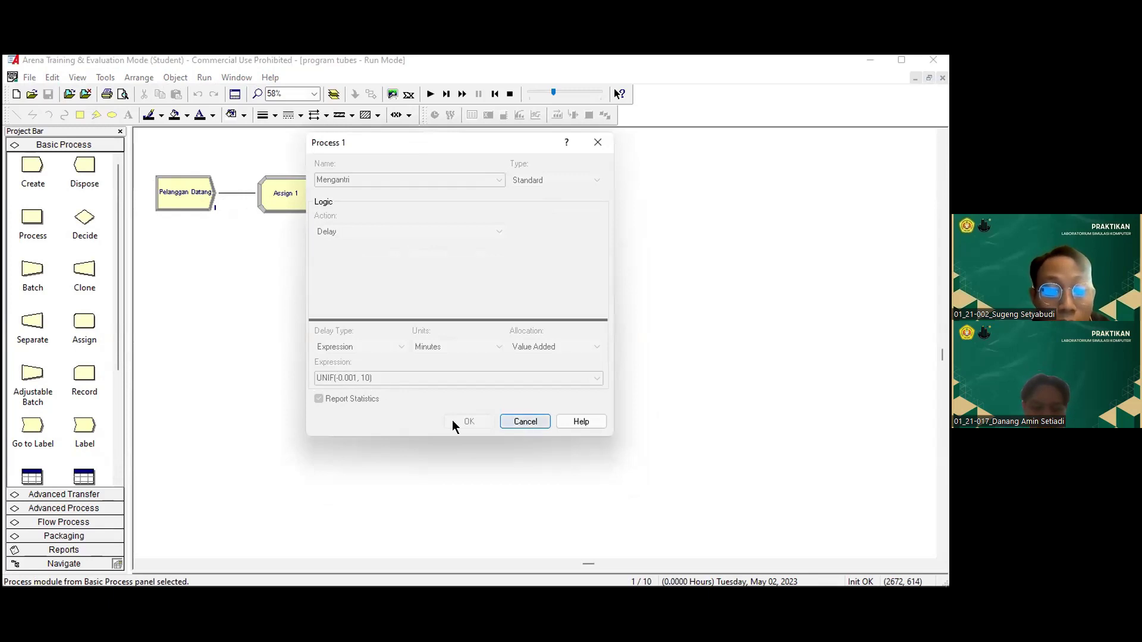
pyautogui.click(598, 142)
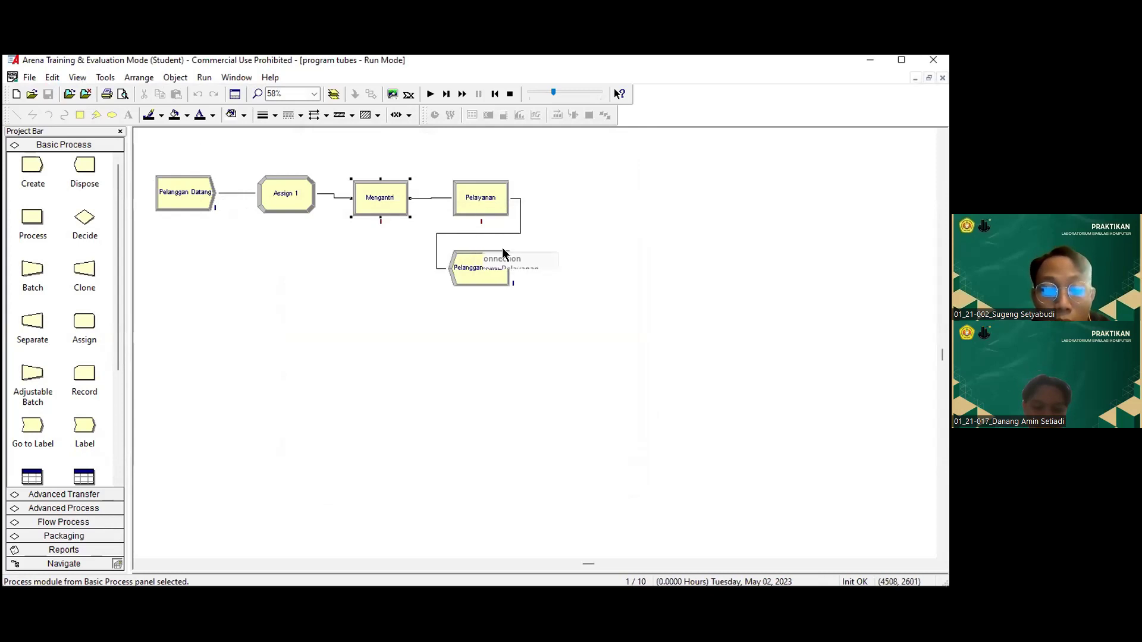
# Switch back to the Input Analyzer and load the existing data file "2" from the Tubes Data folder.
pyautogui.moveTo(629, 571)
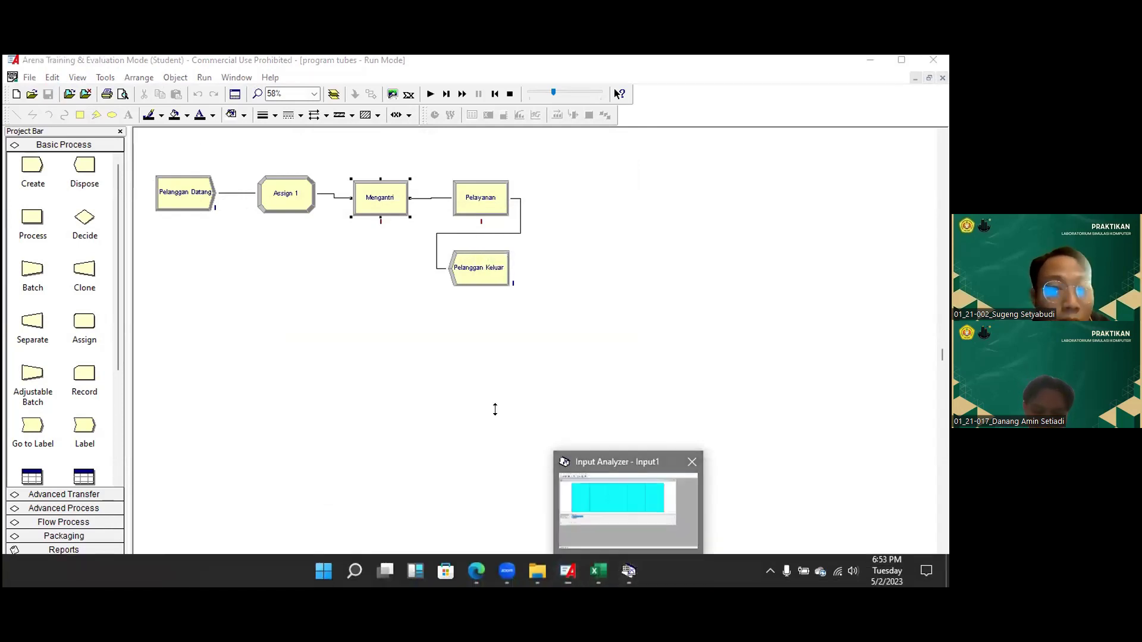
pyautogui.click(595, 473)
pyautogui.click(11, 78)
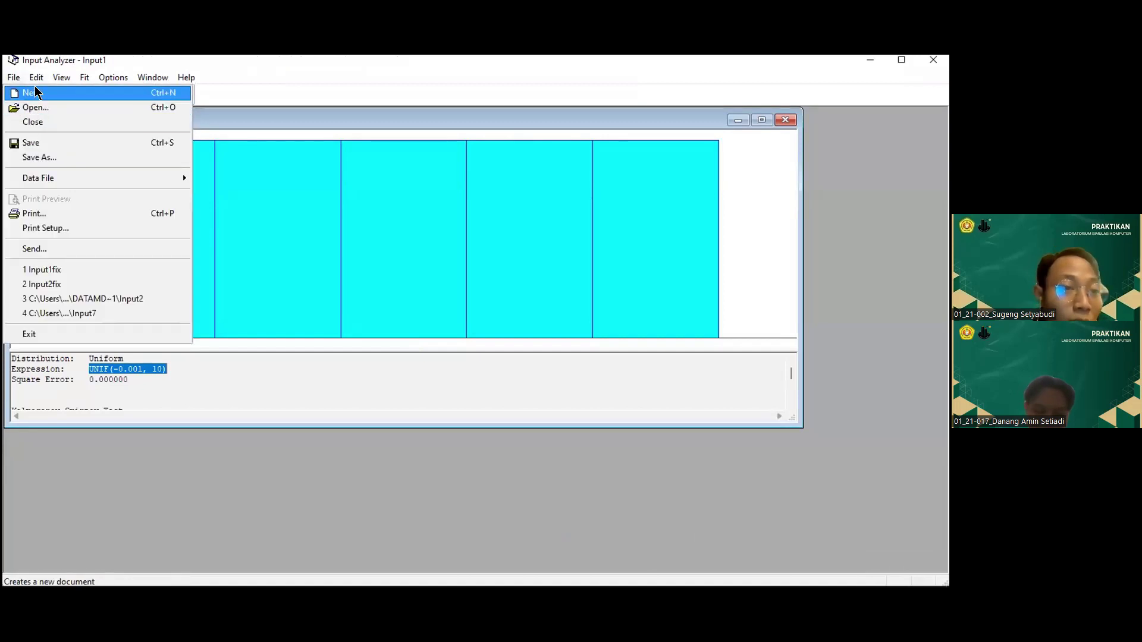
pyautogui.moveTo(65, 172)
pyautogui.click(232, 178)
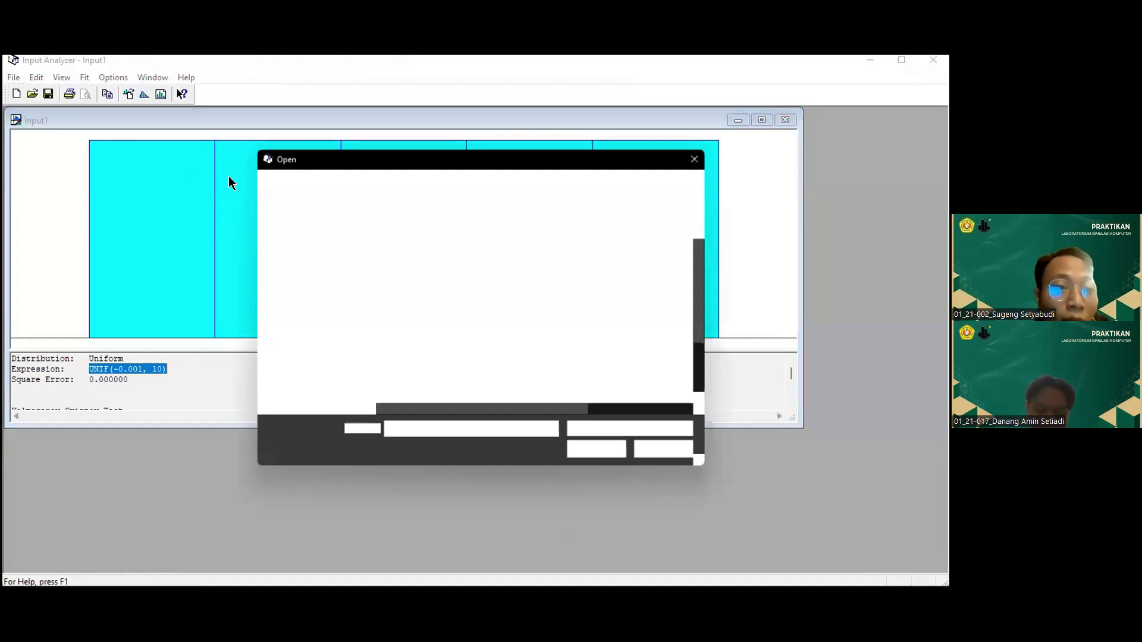
pyautogui.click(395, 277)
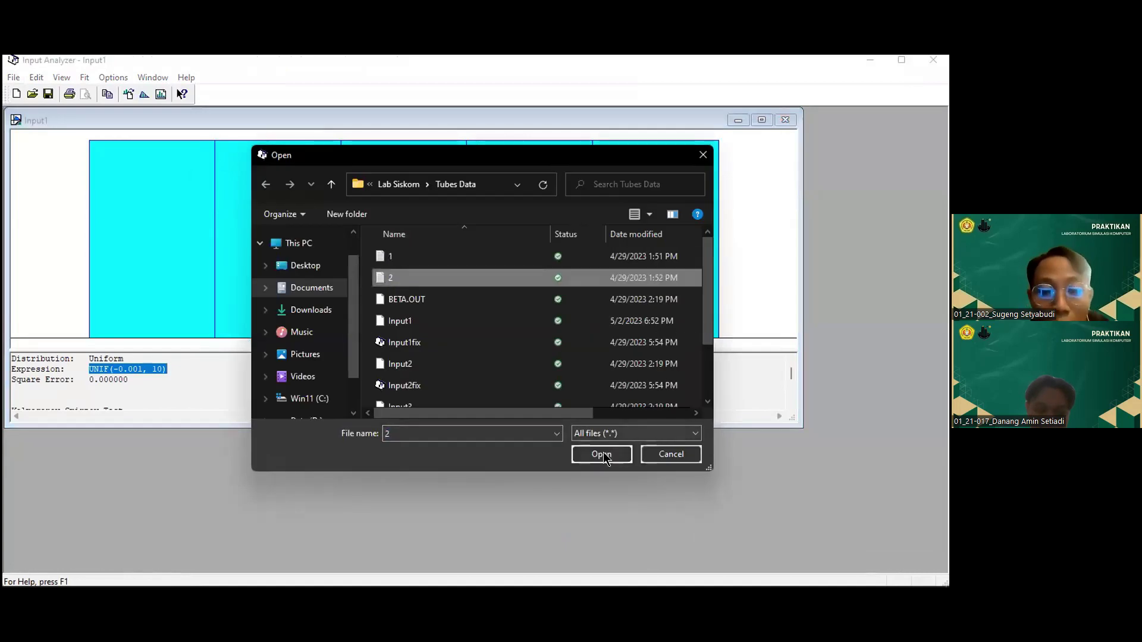
pyautogui.press('Return')
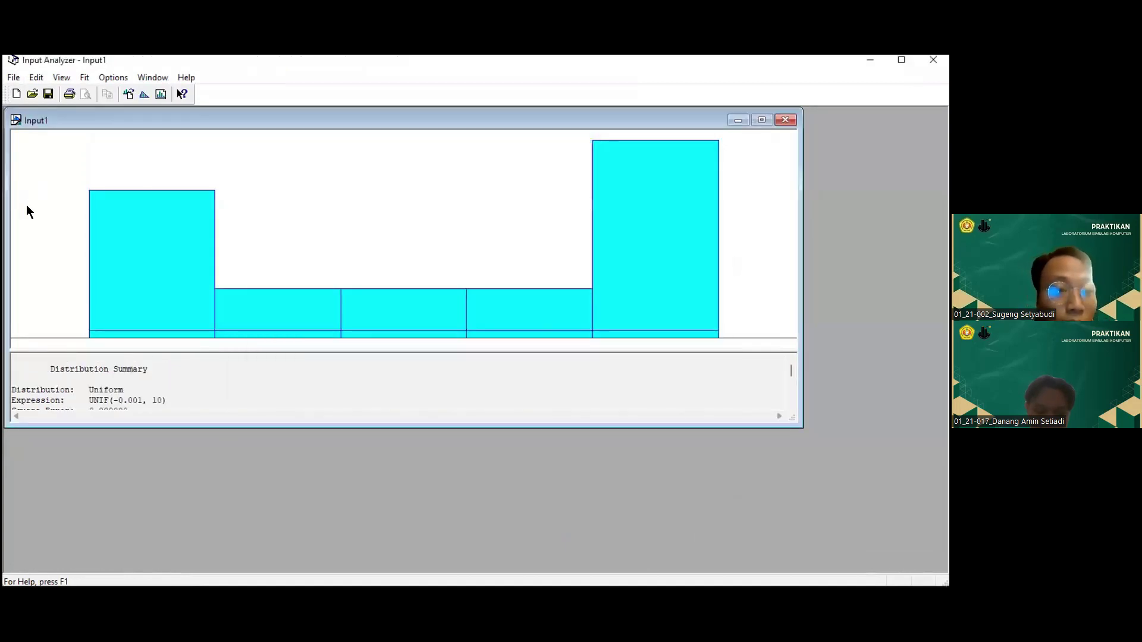
# Fit all distributions to the data from file 2 and highlight the resulting expression and square error in the summary.
pyautogui.click(85, 77)
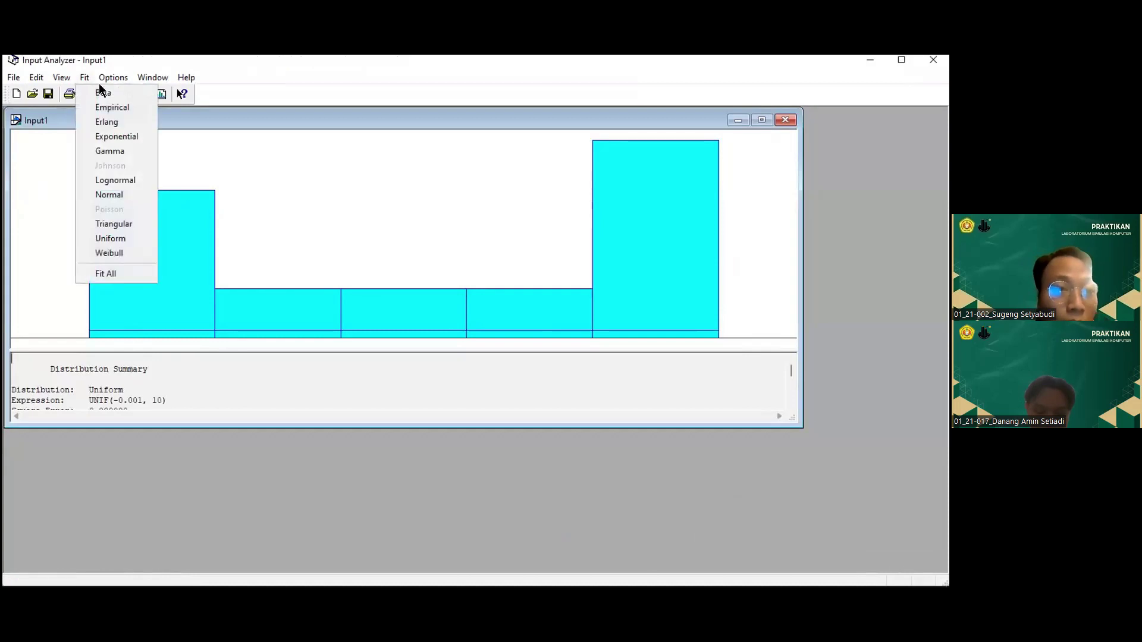
pyautogui.click(116, 273)
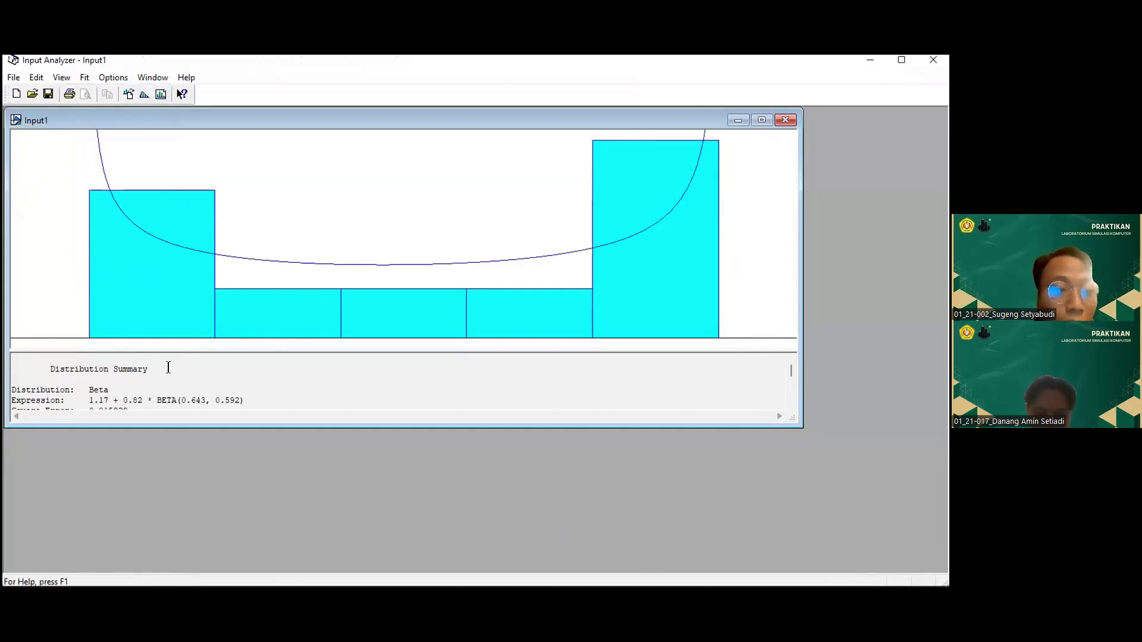
pyautogui.scroll(-1, 94, 383)
pyautogui.moveTo(89, 369); pyautogui.dragTo(295, 370)
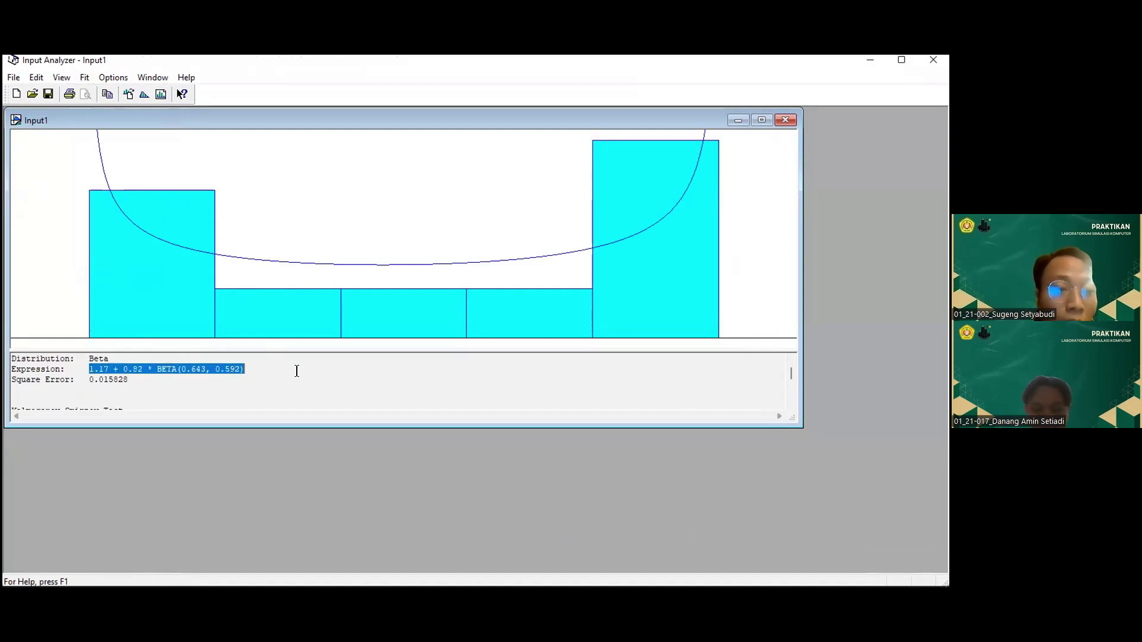
pyautogui.moveTo(12, 380); pyautogui.dragTo(128, 380)
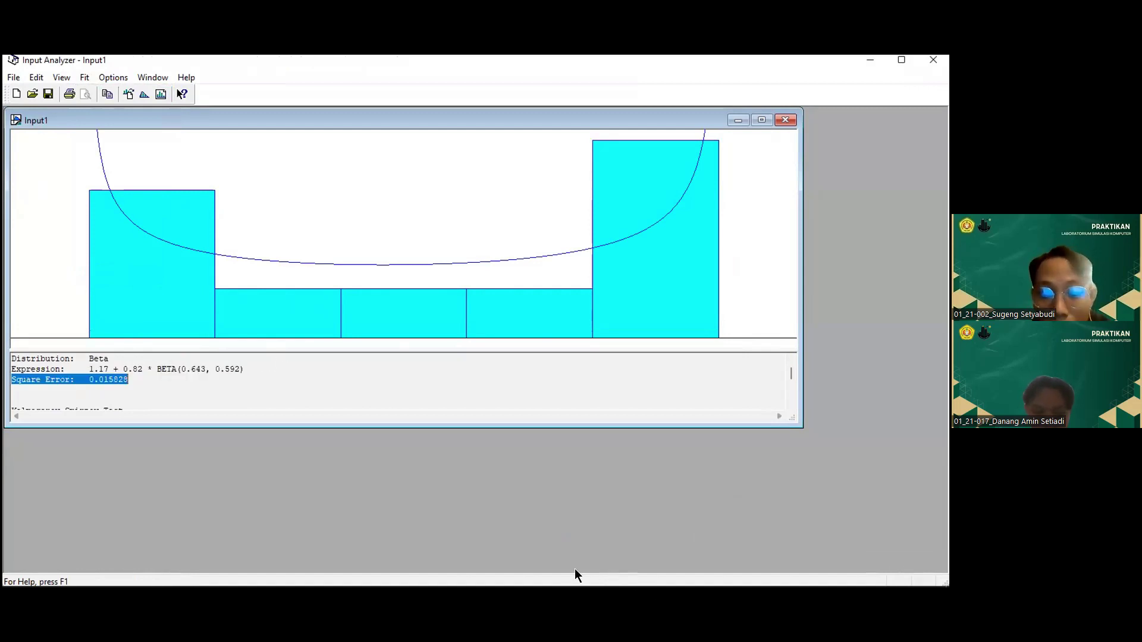
# Switch to Arena and check the delay expression of the Pelayanan process module, closing its properties without changes.
pyautogui.moveTo(575, 569)
pyautogui.click(583, 509)
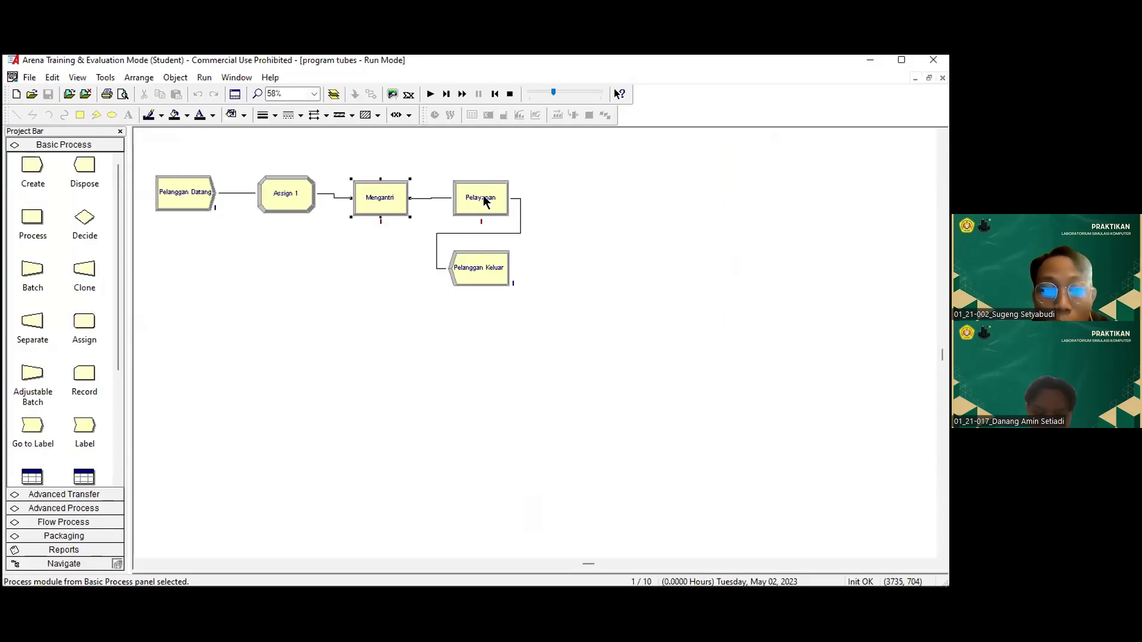
pyautogui.doubleClick(485, 208)
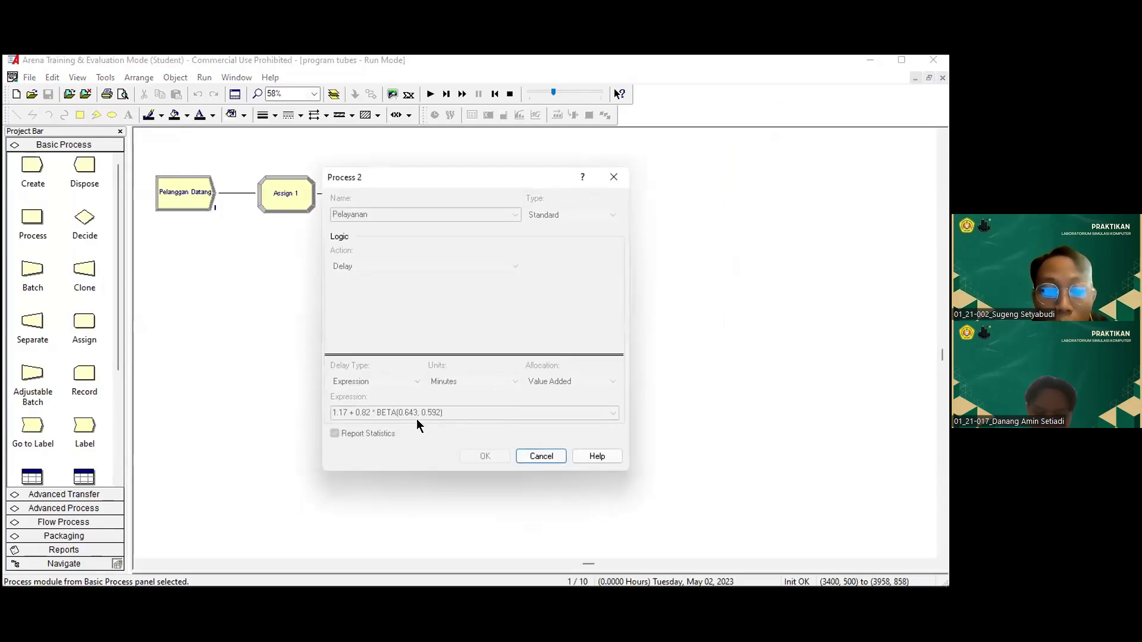
pyautogui.click(623, 174)
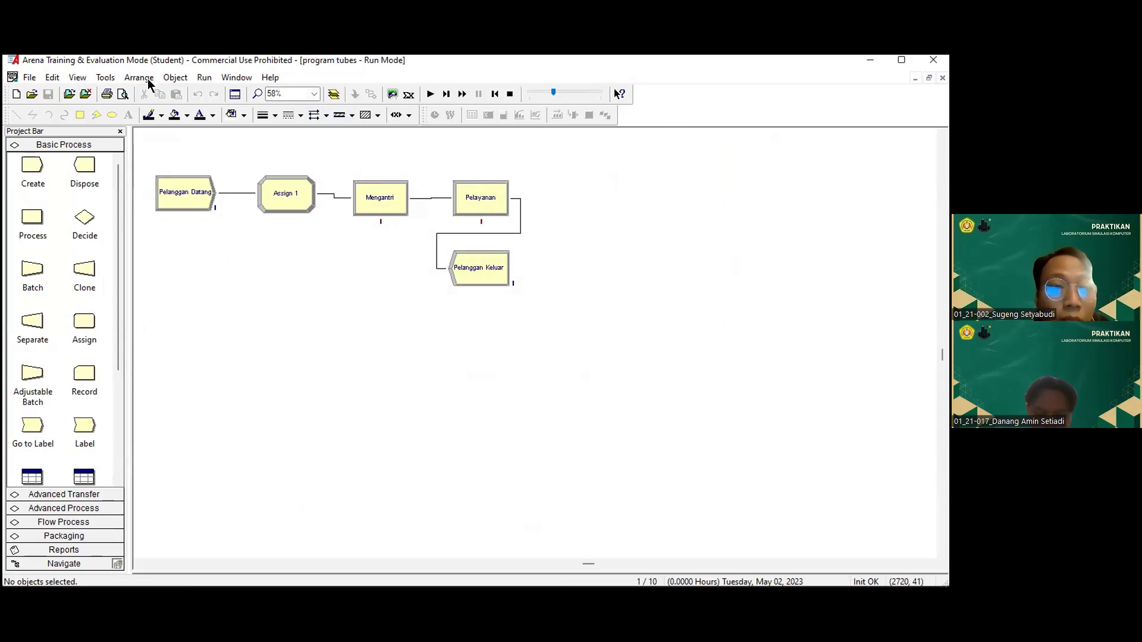
# Review the replication parameters and project parameters in the run setup, then close it without changes.
pyautogui.click(204, 77)
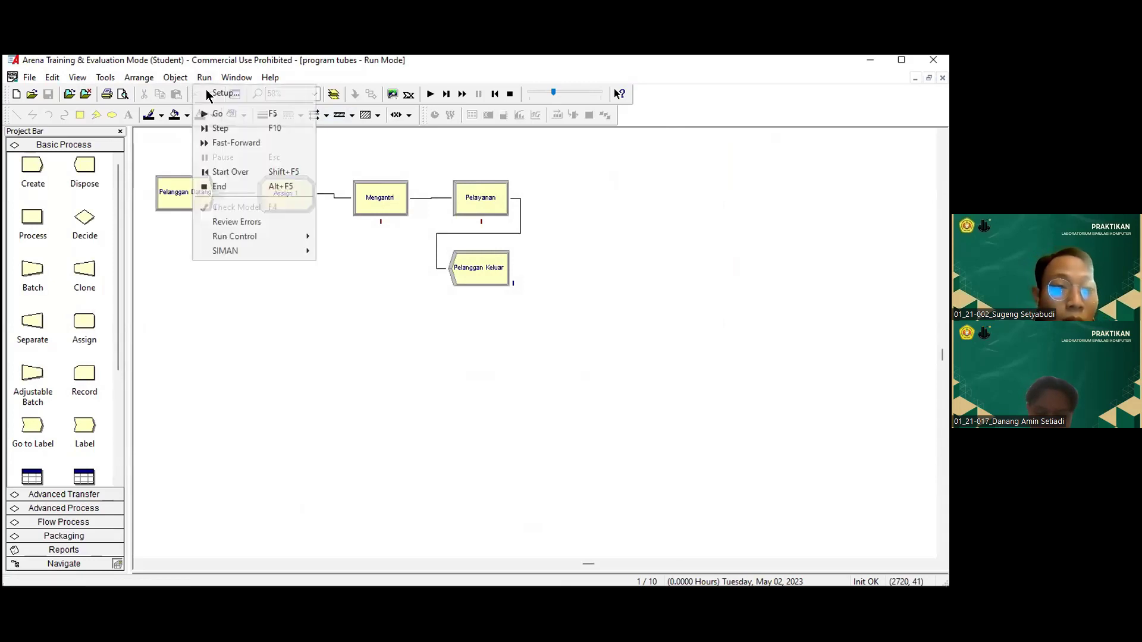
pyautogui.click(205, 91)
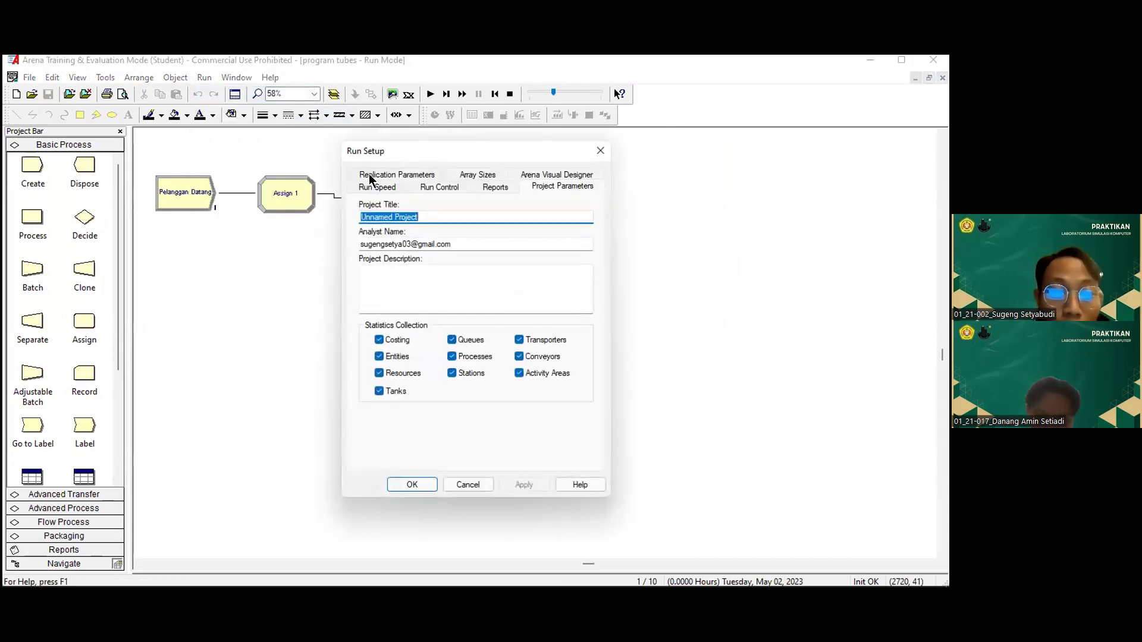
pyautogui.click(369, 179)
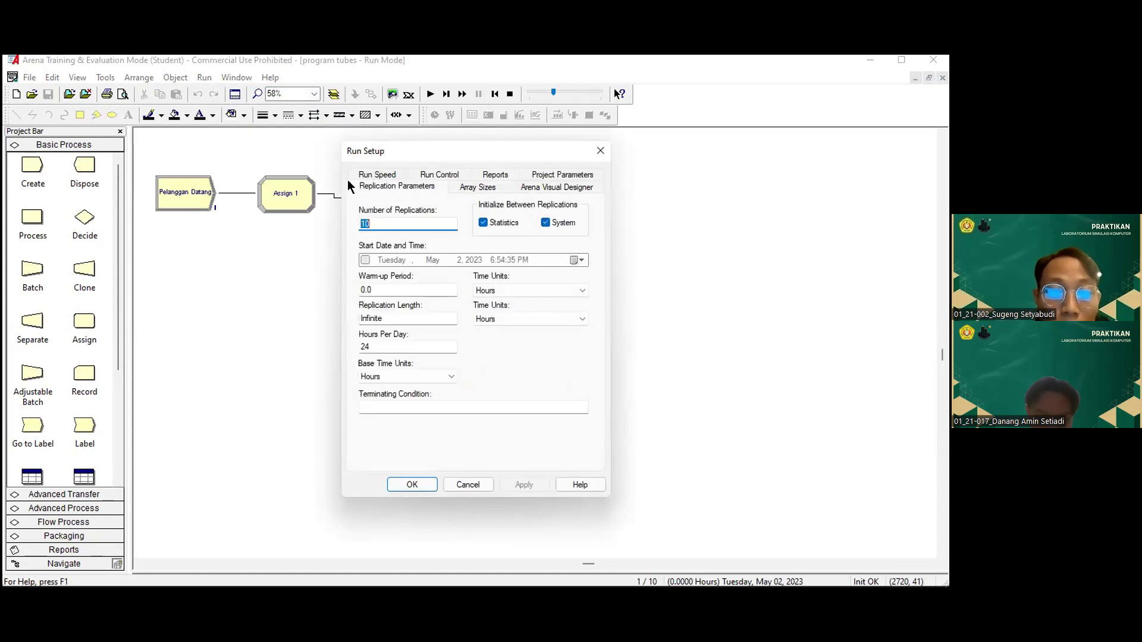
pyautogui.click(549, 177)
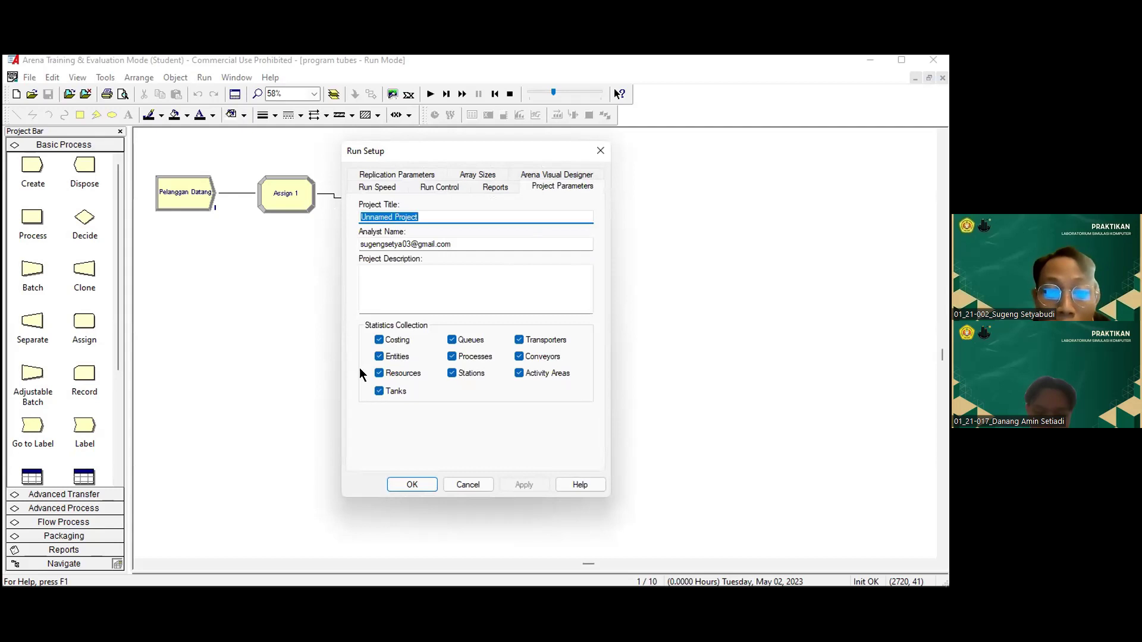
pyautogui.click(415, 484)
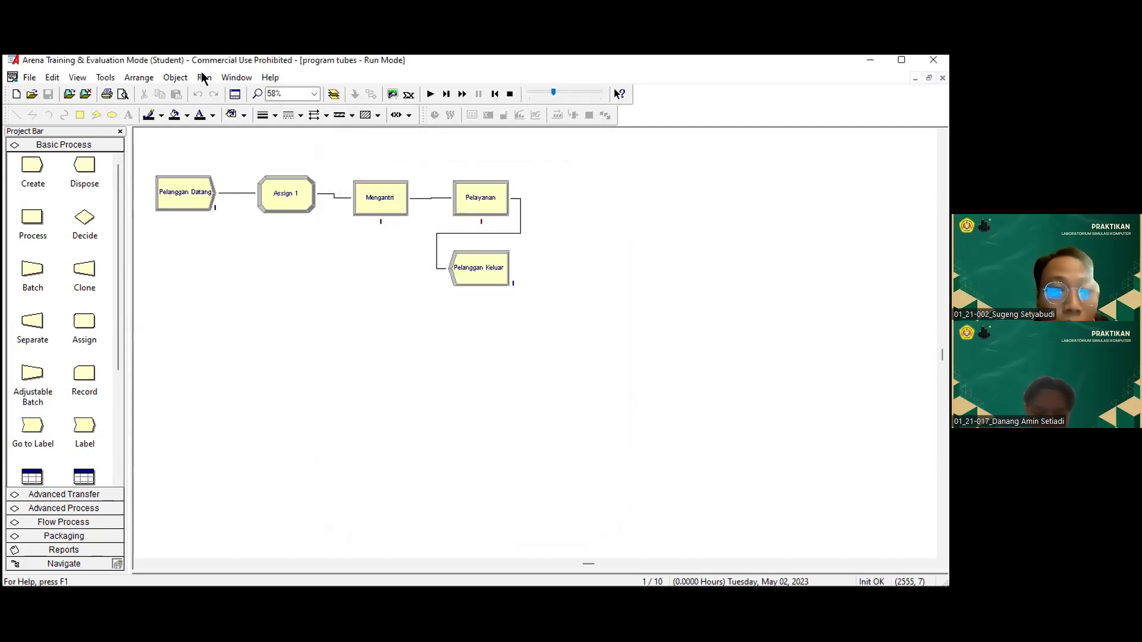
# Run the simulation to completion, show its results, and reposition and maximize the program tubes.out report.
pyautogui.click(222, 80)
pyautogui.moveTo(204, 77)
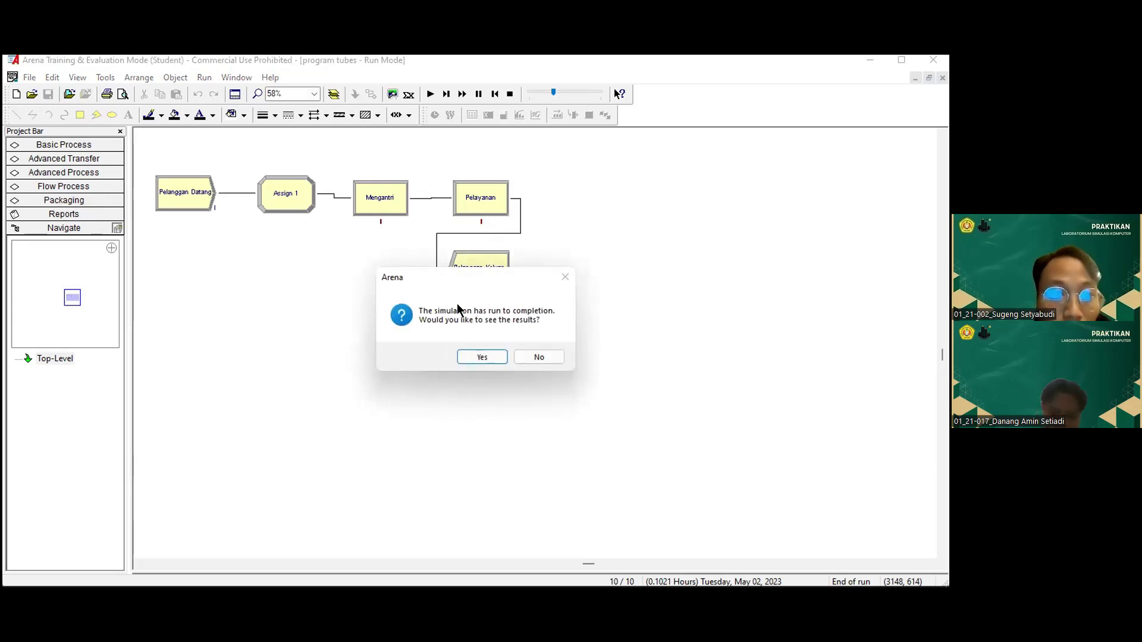
pyautogui.click(481, 358)
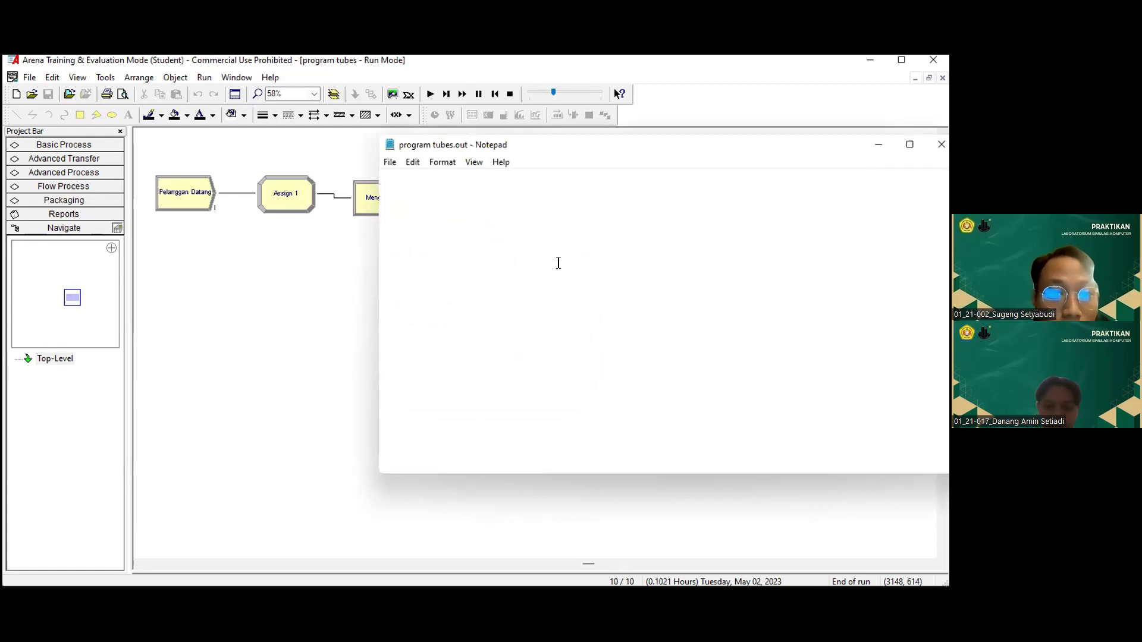
pyautogui.moveTo(604, 146); pyautogui.dragTo(359, 117)
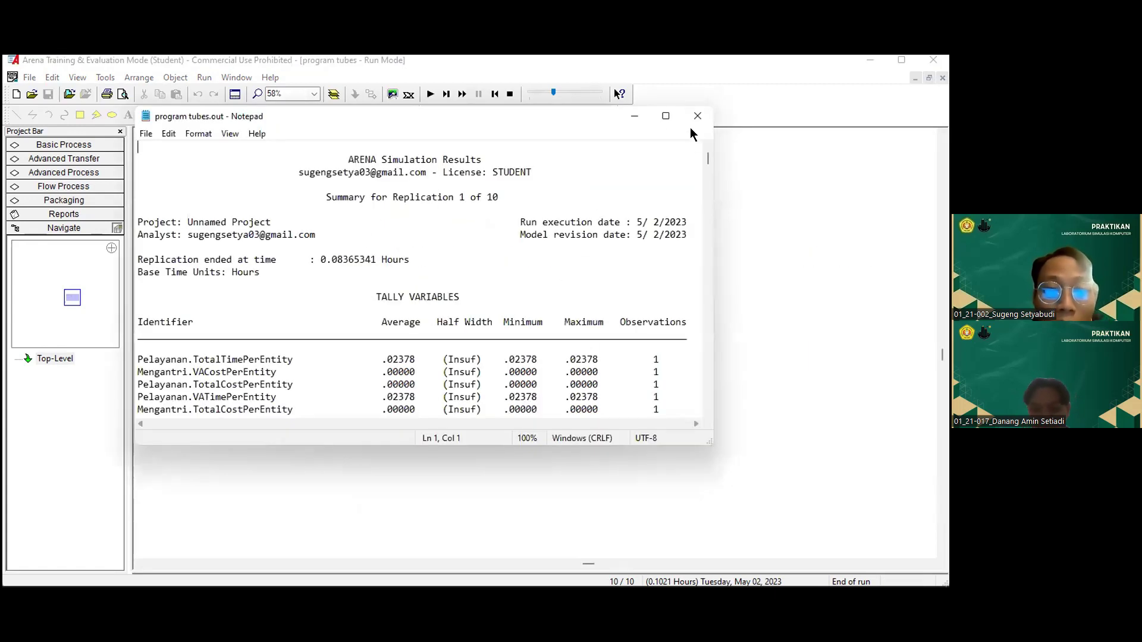
pyautogui.click(665, 117)
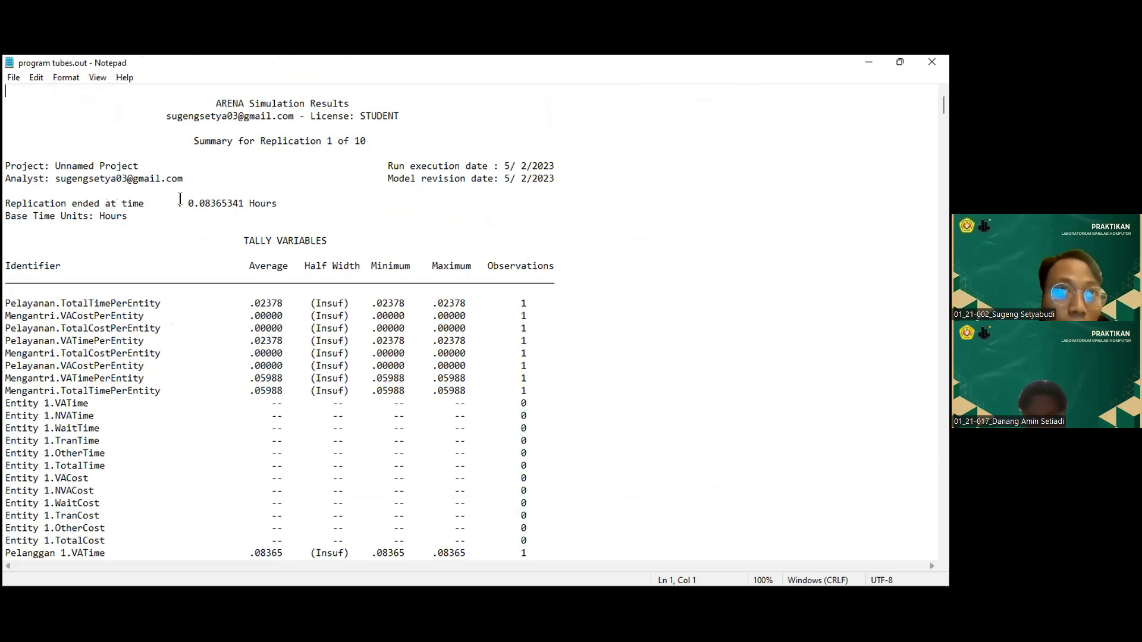
# Examine the end times of replications 1, 2 and 10 in the simulation report, highlighting each value.
pyautogui.moveTo(188, 203); pyautogui.dragTo(271, 200)
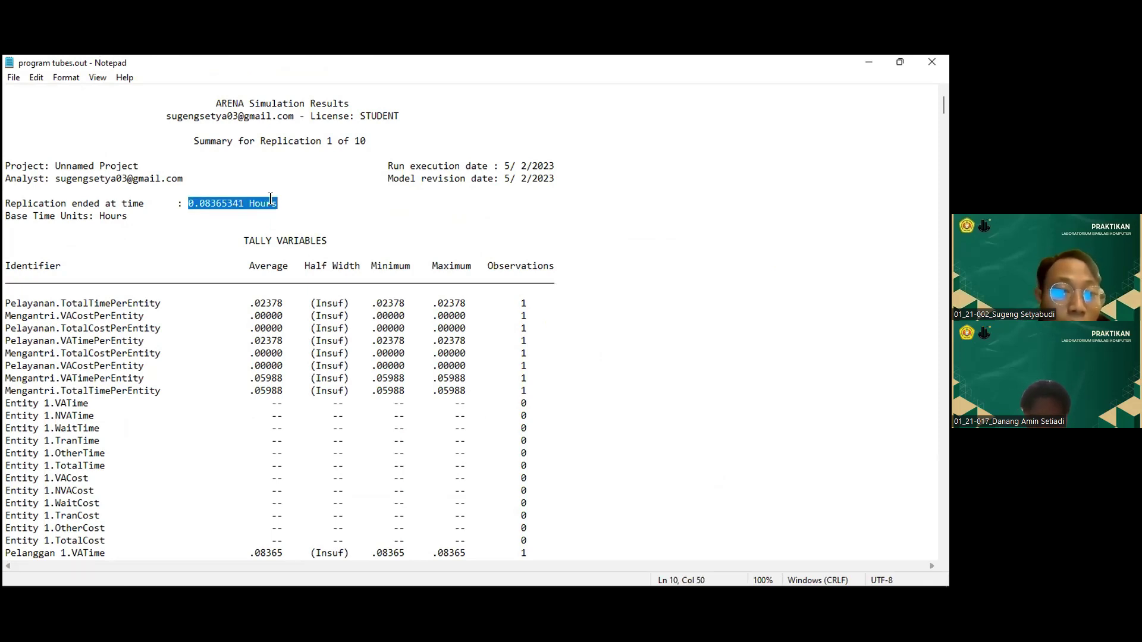
pyautogui.click(177, 210)
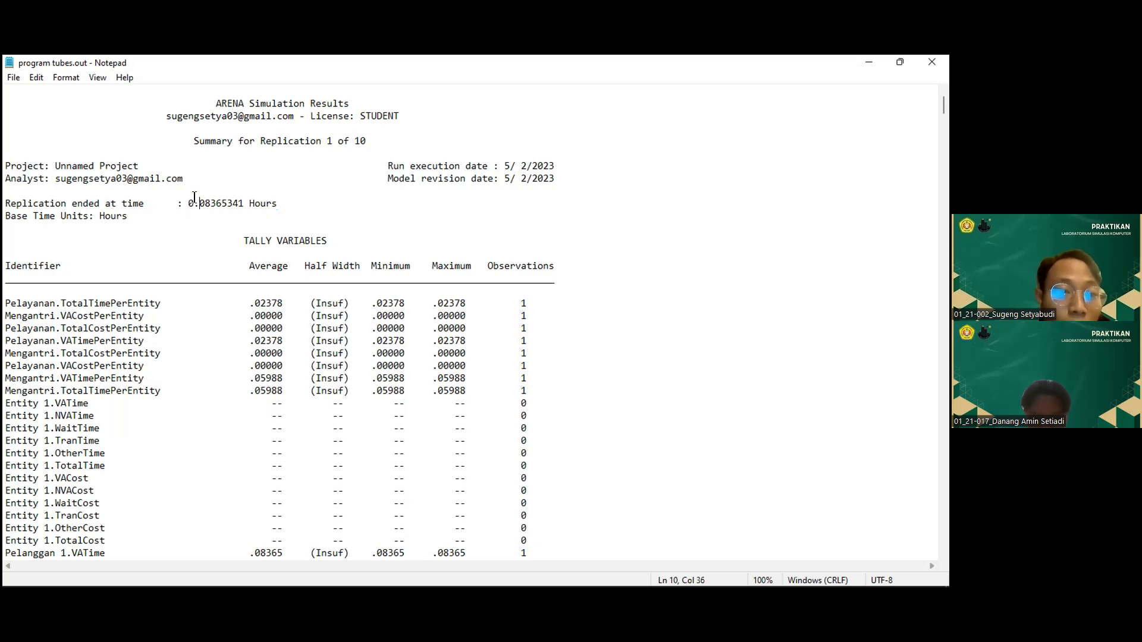
pyautogui.moveTo(189, 202); pyautogui.dragTo(285, 202)
pyautogui.moveTo(184, 200); pyautogui.dragTo(278, 198)
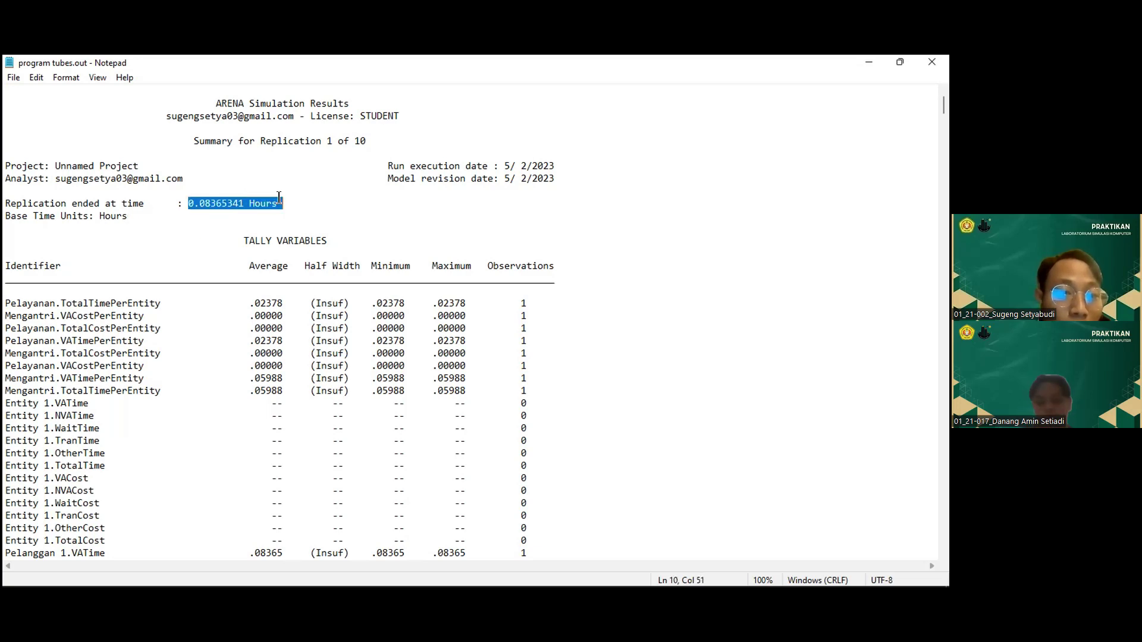
pyautogui.scroll(-5, 282, 198)
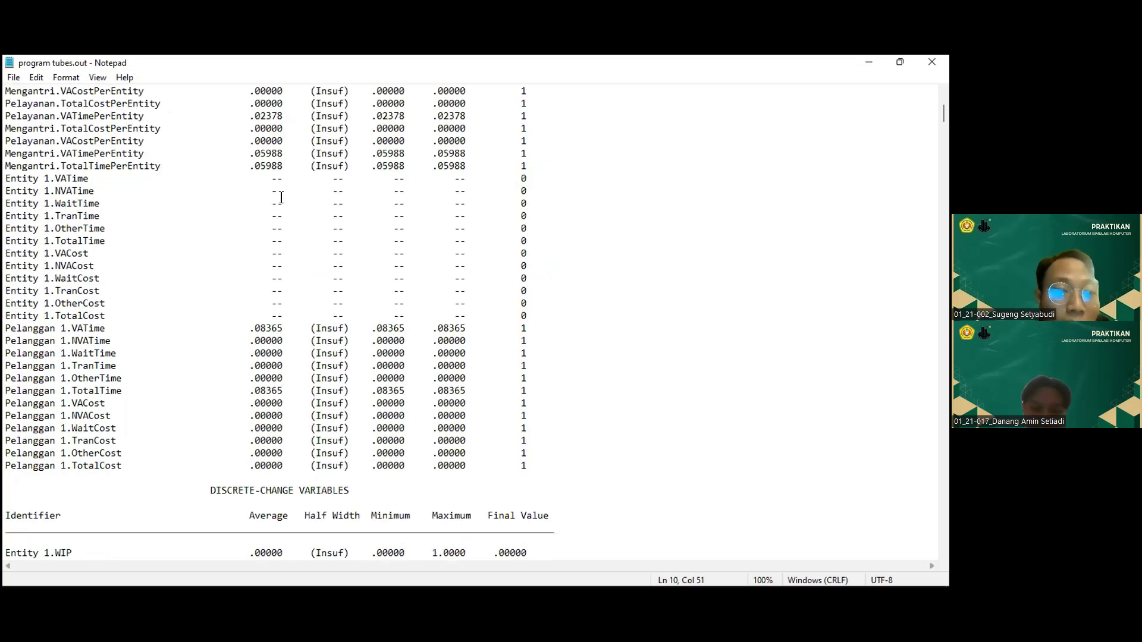
pyautogui.scroll(-20, 282, 197)
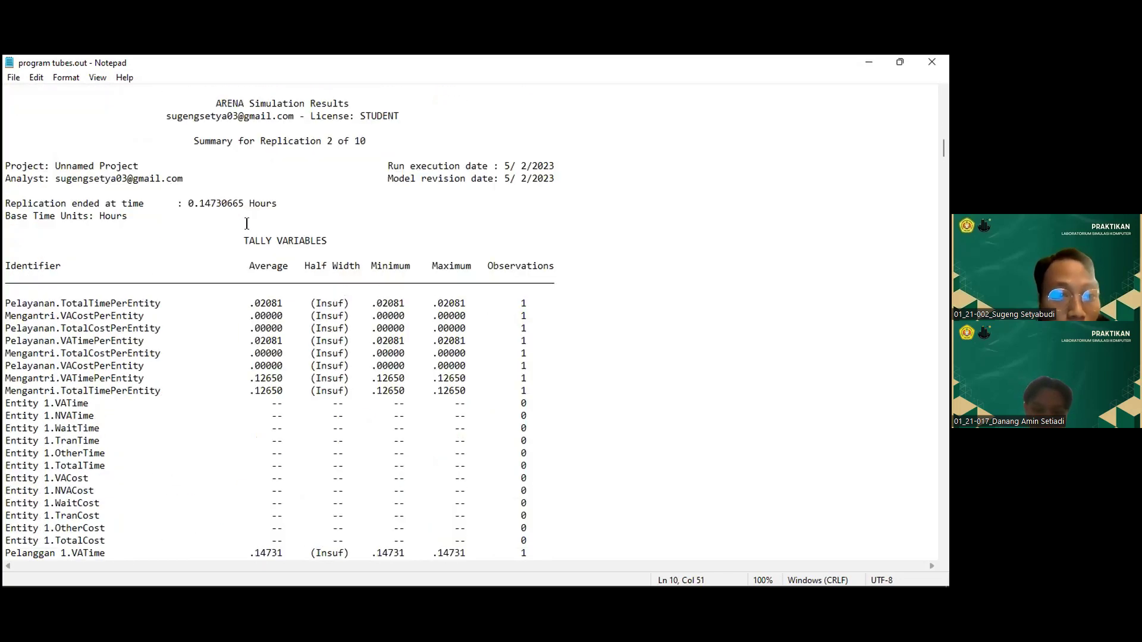
pyautogui.moveTo(185, 200); pyautogui.dragTo(293, 203)
pyautogui.moveTo(944, 148); pyautogui.dragTo(947, 485)
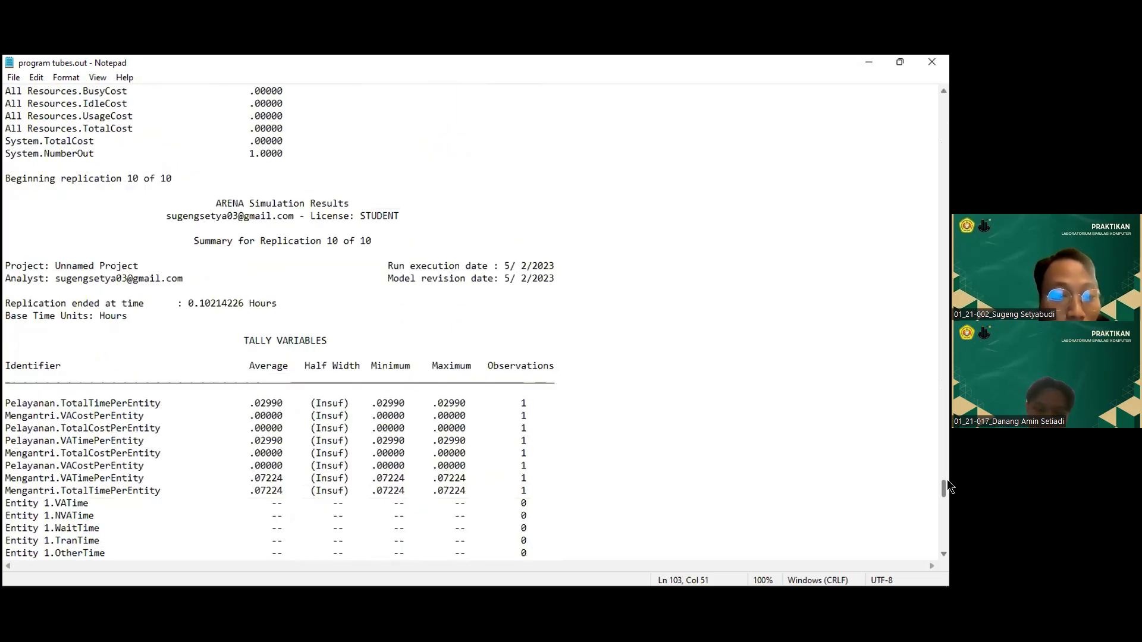
pyautogui.moveTo(185, 301); pyautogui.dragTo(128, 317)
pyautogui.click(457, 200)
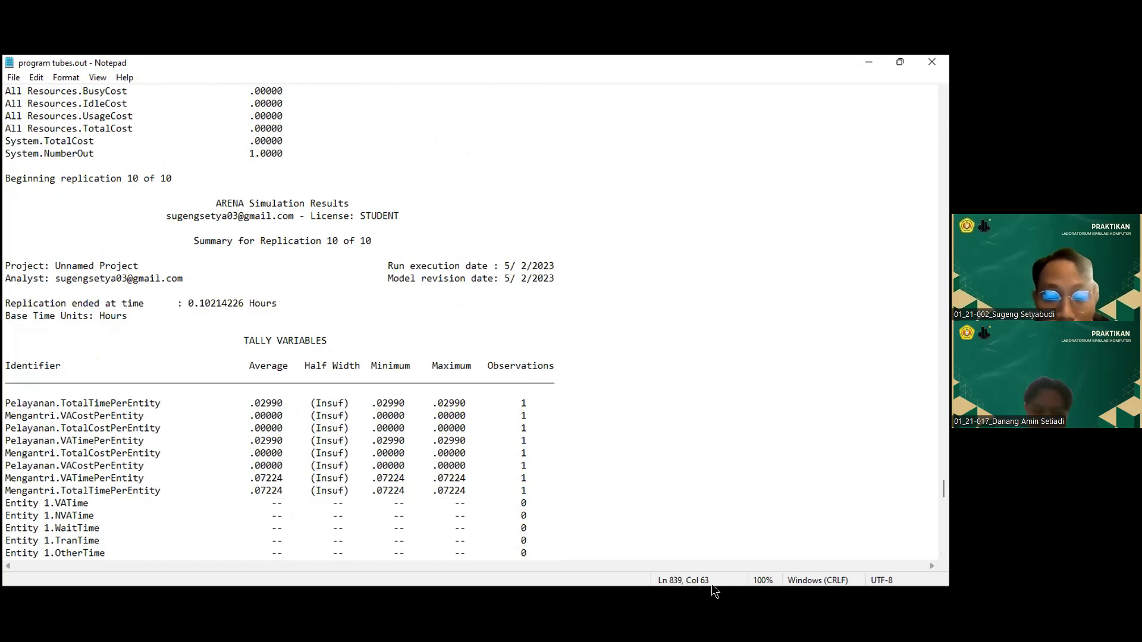
# Switch to the exel tubes workbook in Excel and look over its observation and replication tables.
pyautogui.moveTo(700, 579)
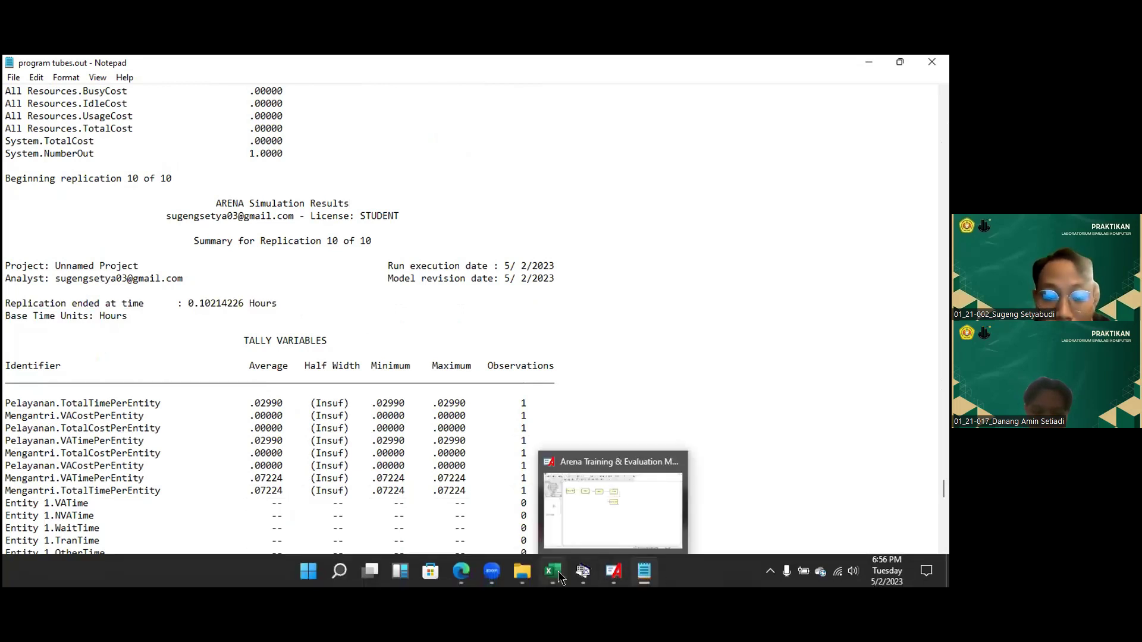
pyautogui.click(556, 522)
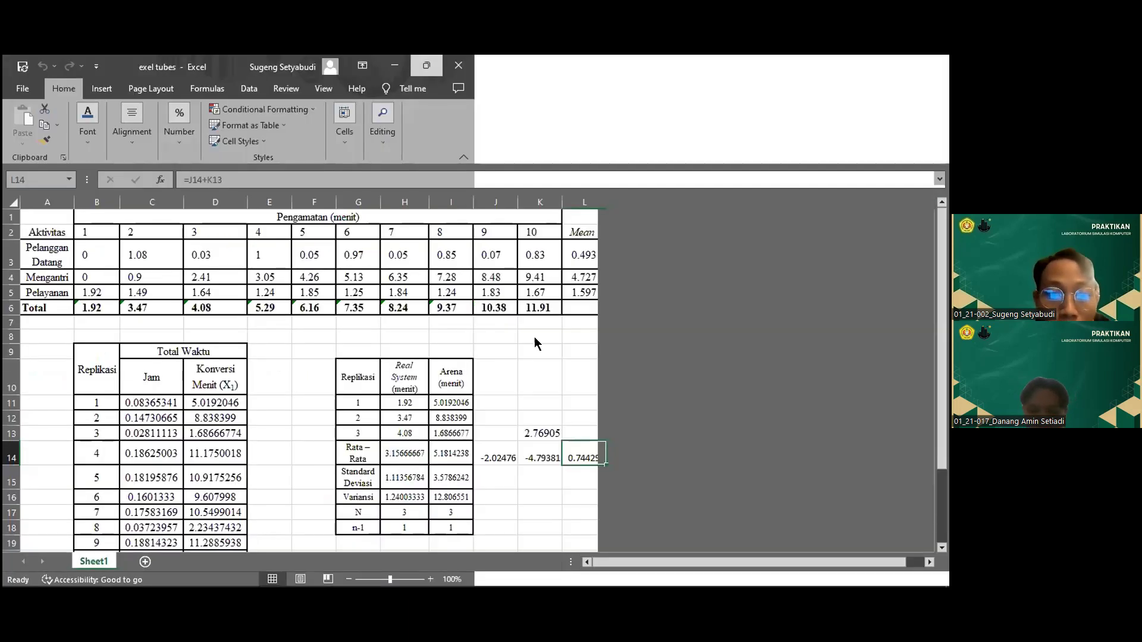
pyautogui.click(538, 374)
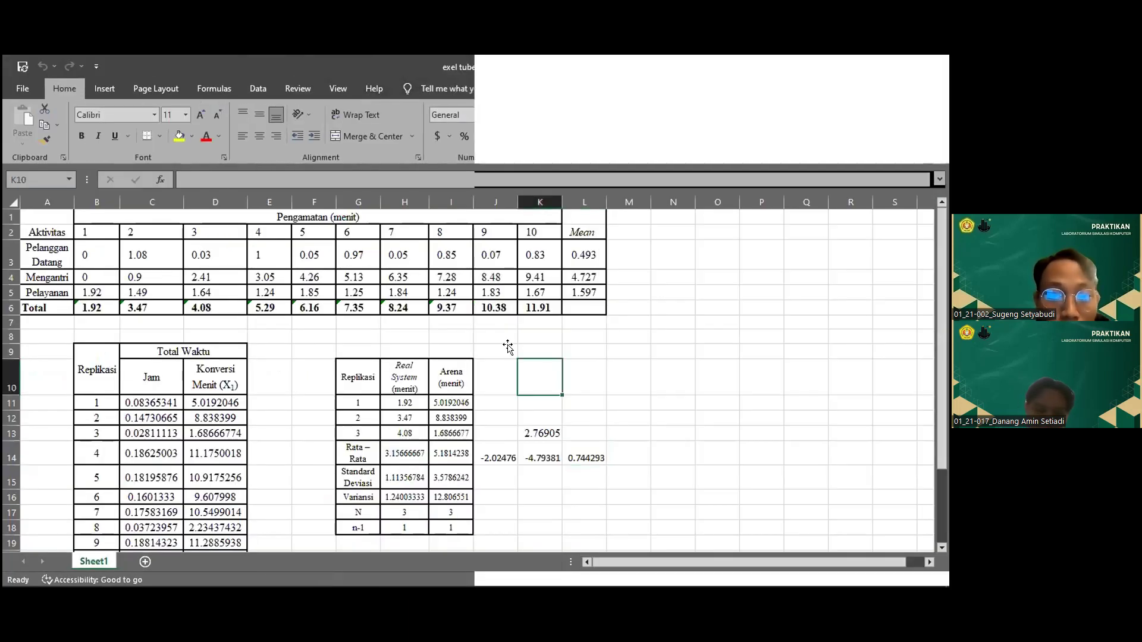
pyautogui.scroll(-3, 351, 329)
pyautogui.scroll(3, 307, 329)
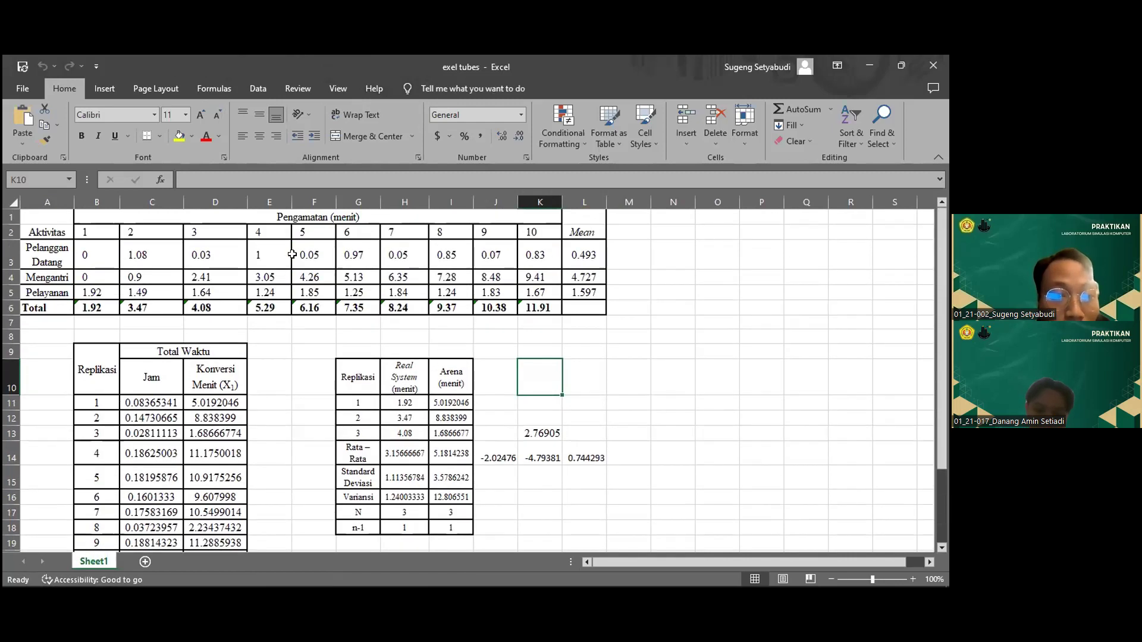
# Go through the ten Pelanggan Datang observations and highlight the Mengantri and Pelayanan rows in the Pengamatan table.
pyautogui.click(89, 253)
pyautogui.press('Right')
pyautogui.press('Right')
pyautogui.press('Right')
pyautogui.press('Right')
pyautogui.press('Right')
pyautogui.press('Right')
pyautogui.press('Right')
pyautogui.press('Right')
pyautogui.press('Right')
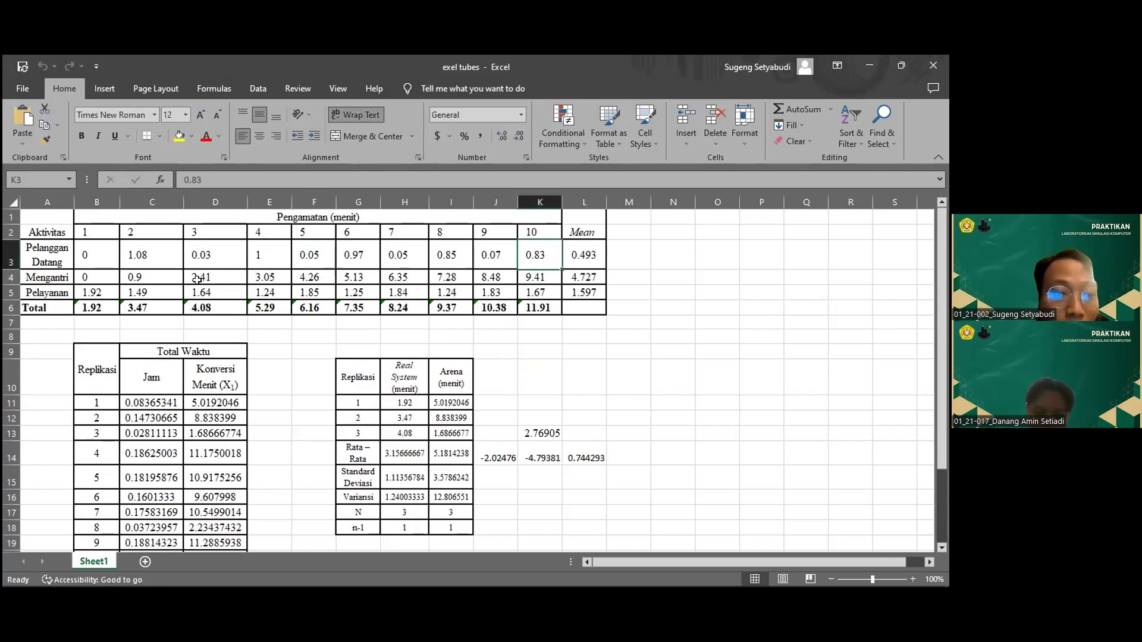
pyautogui.click(104, 277)
pyautogui.moveTo(47, 273); pyautogui.dragTo(539, 294)
pyautogui.click(612, 365)
# Highlight the Jam values of all ten replications in the Total Waktu table.
pyautogui.scroll(-3, 497, 362)
pyautogui.scroll(1, 286, 330)
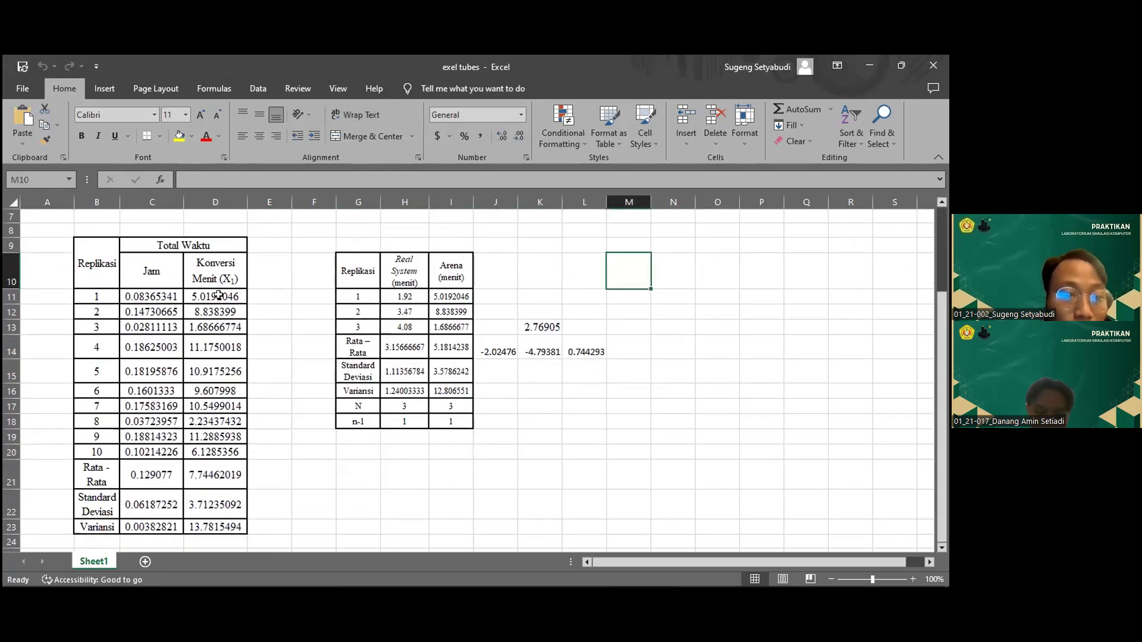
pyautogui.click(142, 293)
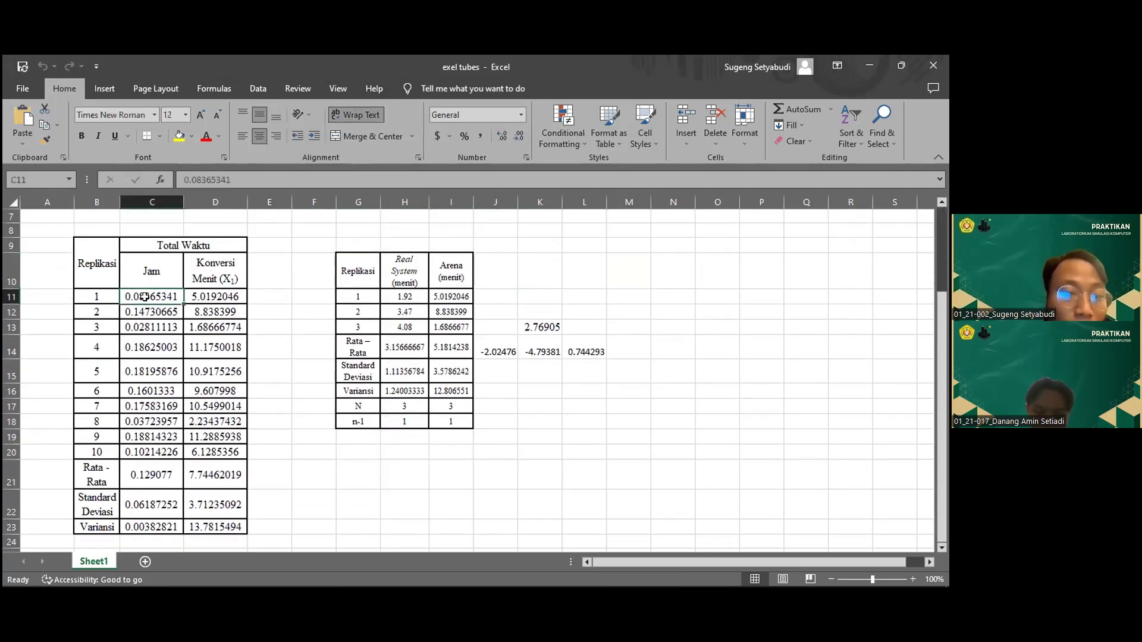
pyautogui.moveTo(147, 295); pyautogui.dragTo(145, 451)
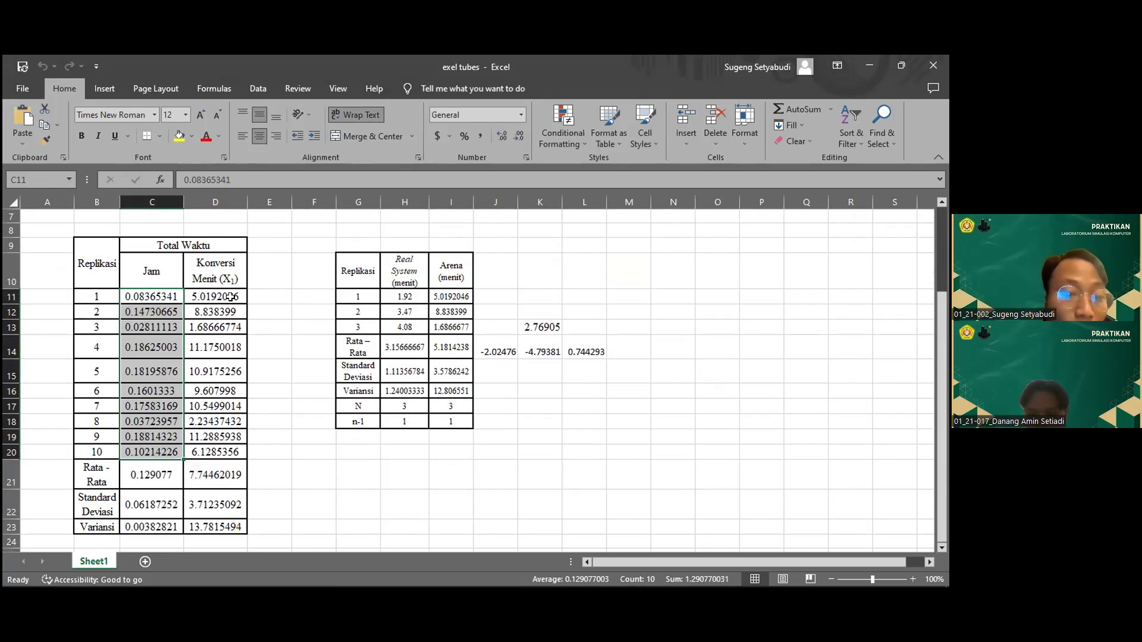
# Inspect the average, standard deviation and variance cells of the Total Waktu table.
pyautogui.scroll(-2, 243, 314)
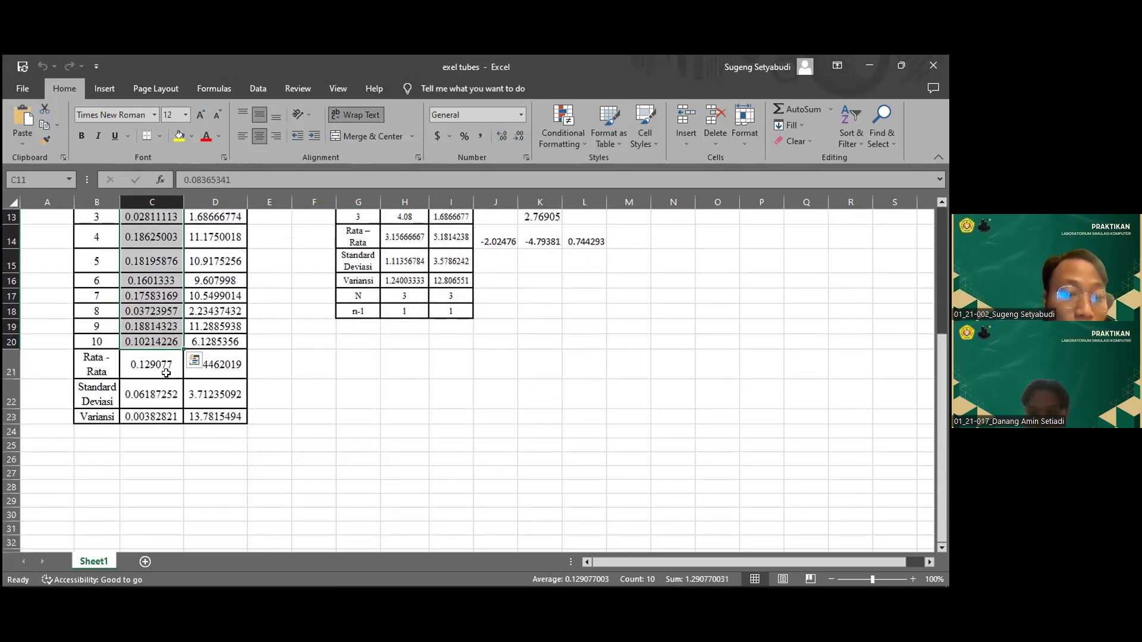
pyautogui.click(162, 370)
pyautogui.click(209, 369)
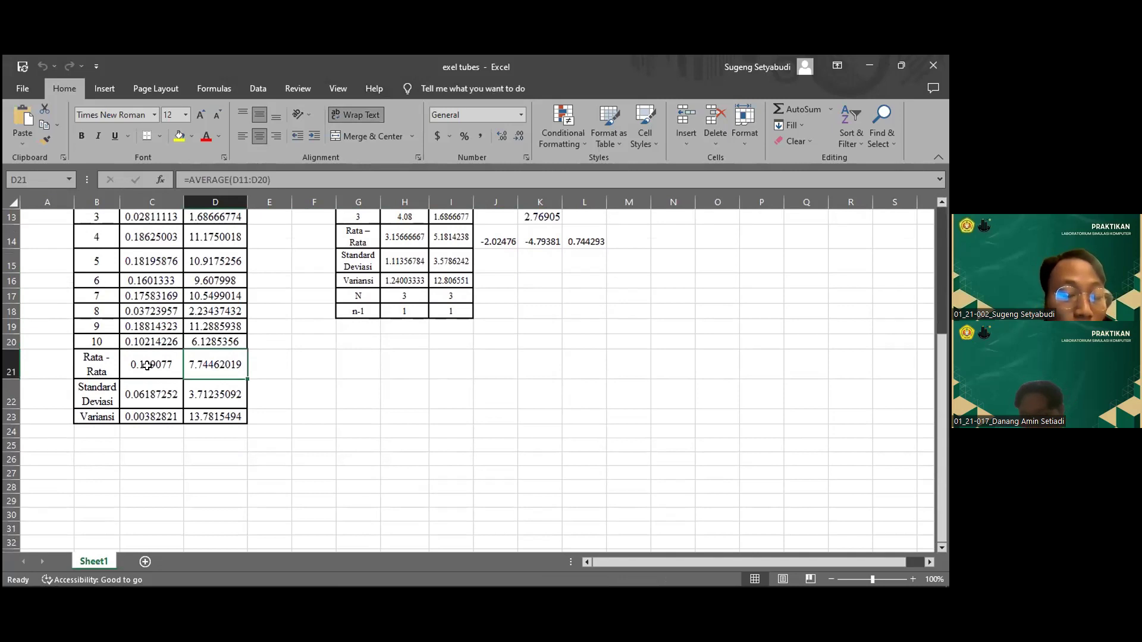
pyautogui.click(157, 393)
pyautogui.click(216, 393)
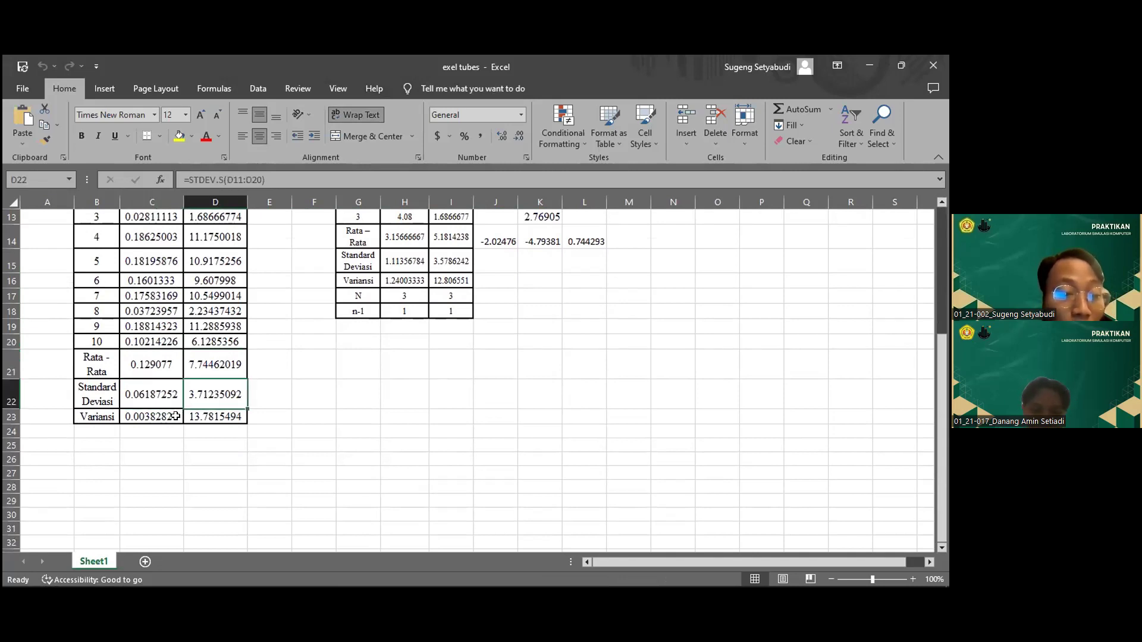
pyautogui.click(237, 418)
# Trace the first Real System value of the comparison table to the totals of observations 1 to 3.
pyautogui.scroll(3, 416, 386)
pyautogui.scroll(-1, 573, 384)
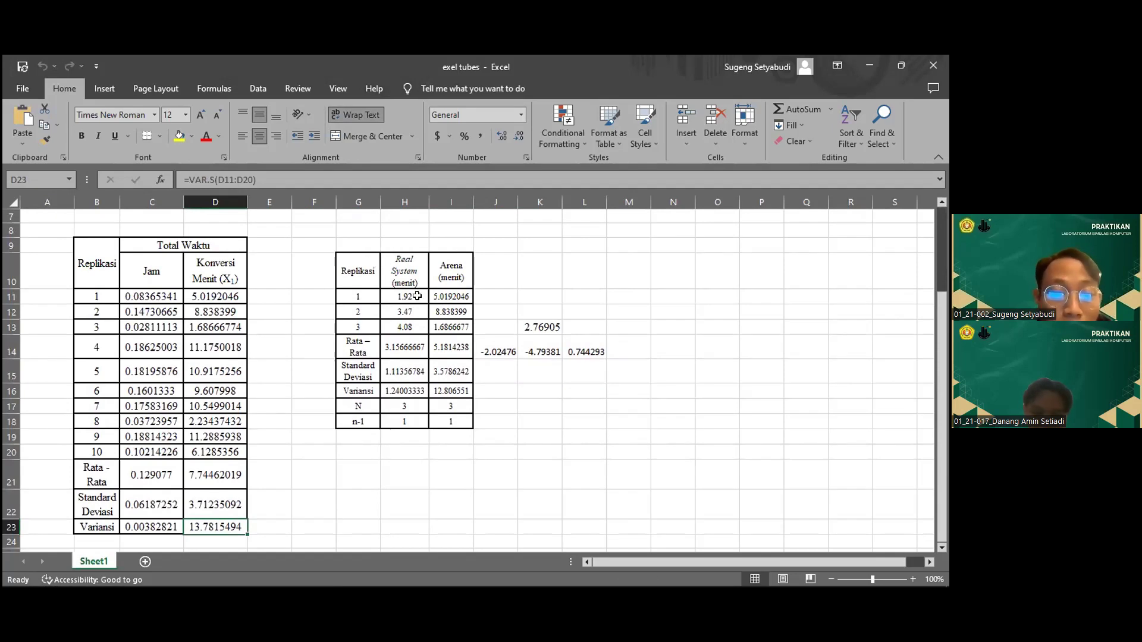
pyautogui.scroll(1, 417, 295)
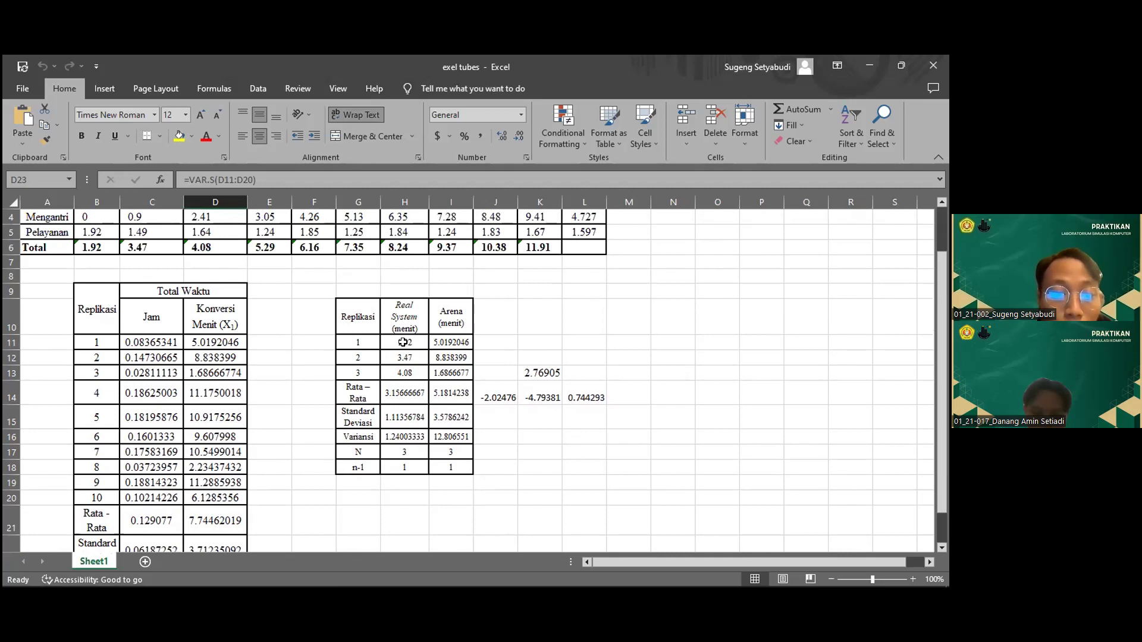
pyautogui.click(410, 342)
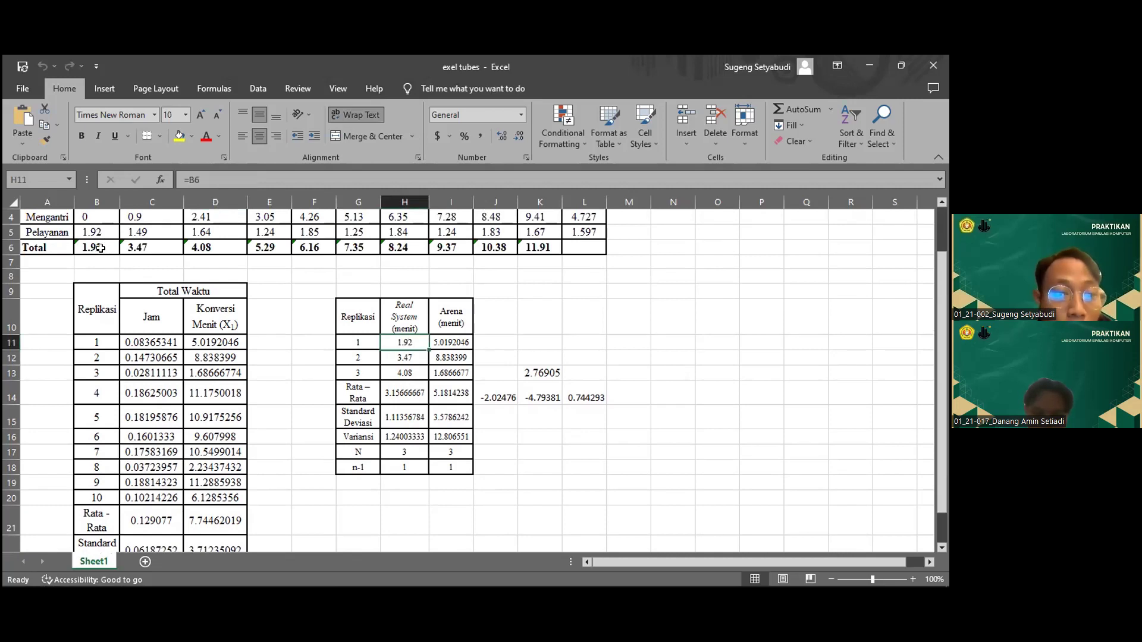
pyautogui.click(139, 240)
pyautogui.press('Right')
pyautogui.scroll(1, 120, 238)
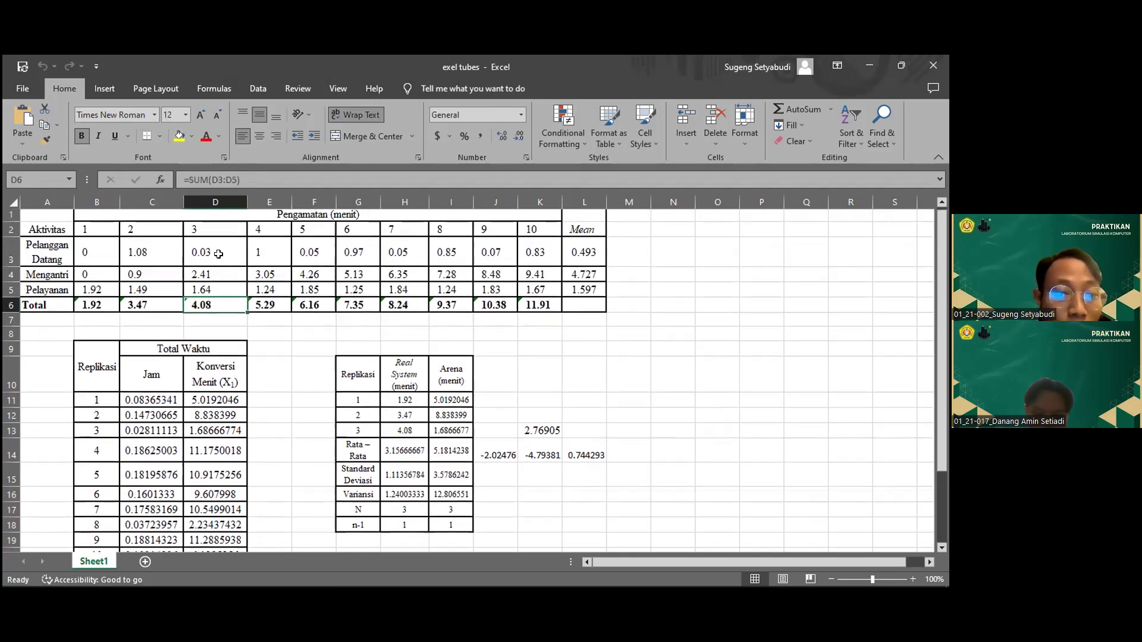
pyautogui.click(110, 305)
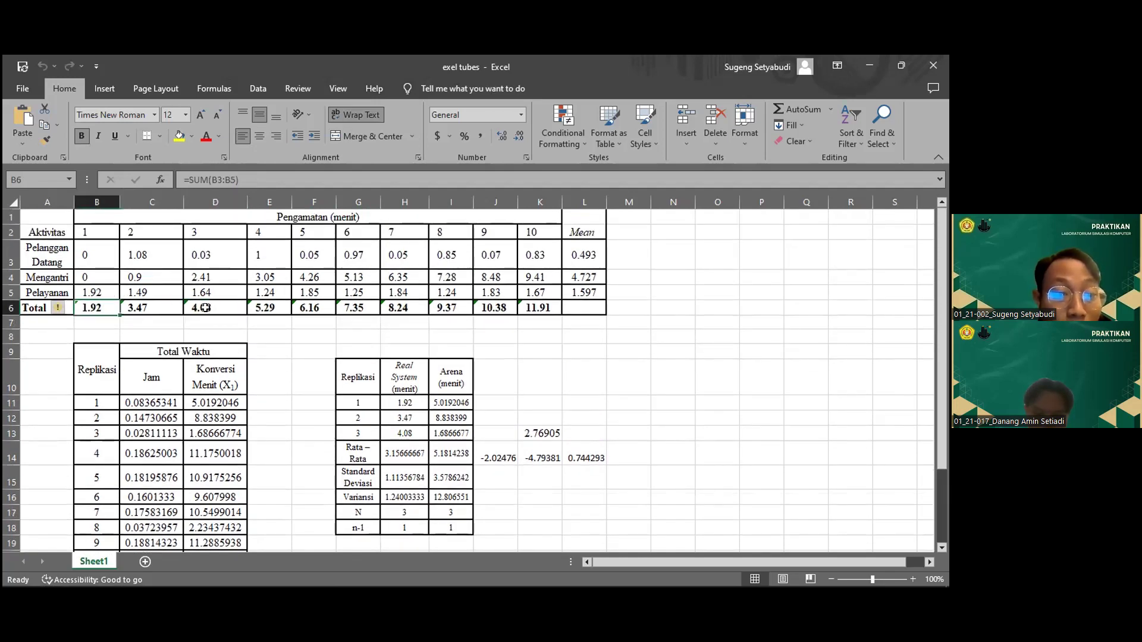
pyautogui.click(205, 307)
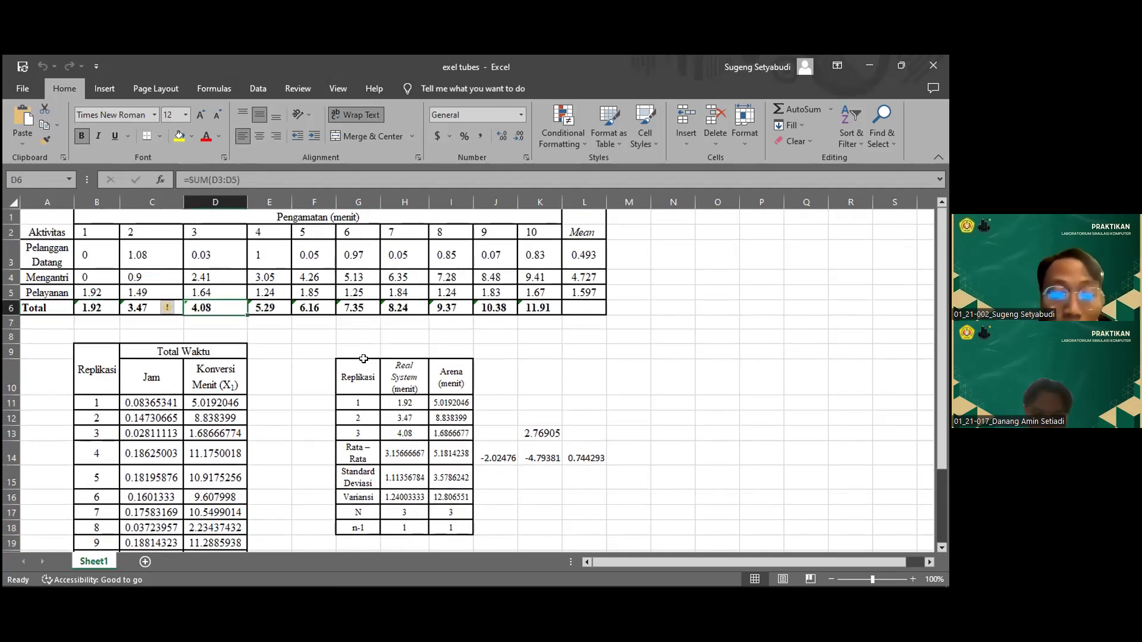
# Check the average formula in the Real System column of the comparison table.
pyautogui.scroll(-1, 357, 351)
pyautogui.click(397, 395)
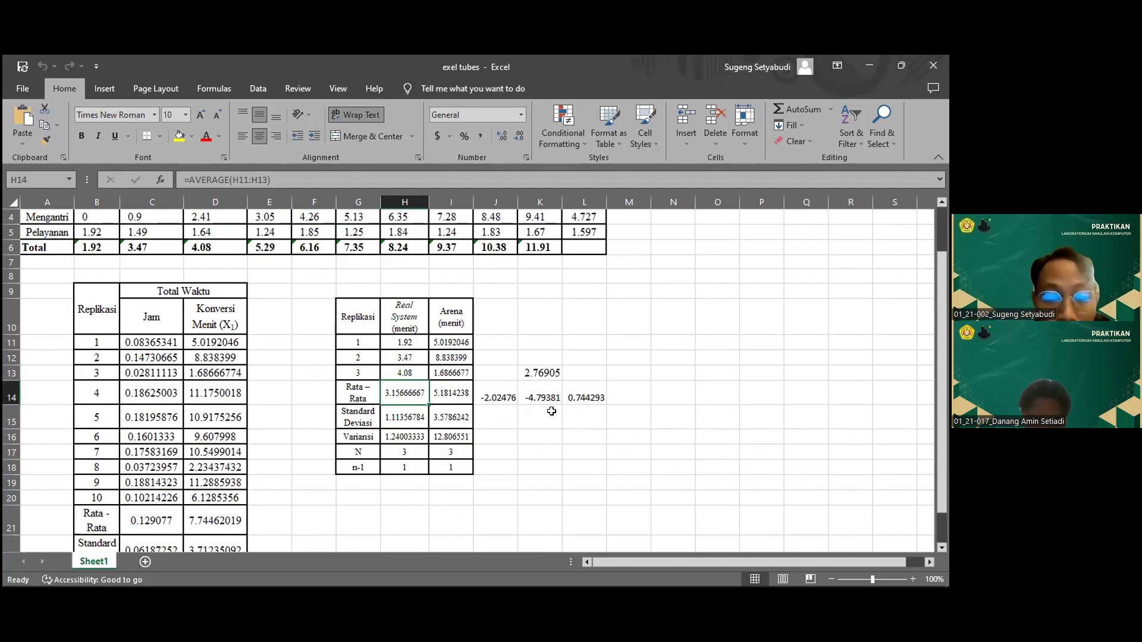
pyautogui.scroll(1, 545, 415)
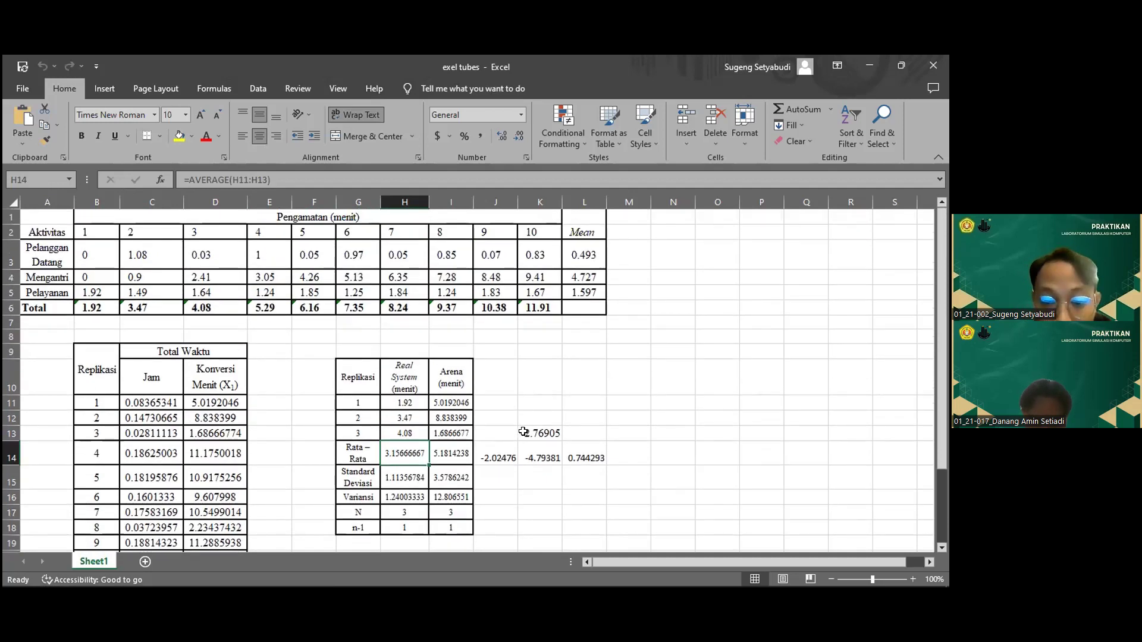
# Inspect the K13 value and the formulas in J14, K14 and L14 beside the comparison table's average row.
pyautogui.scroll(-1, 542, 421)
pyautogui.click(533, 373)
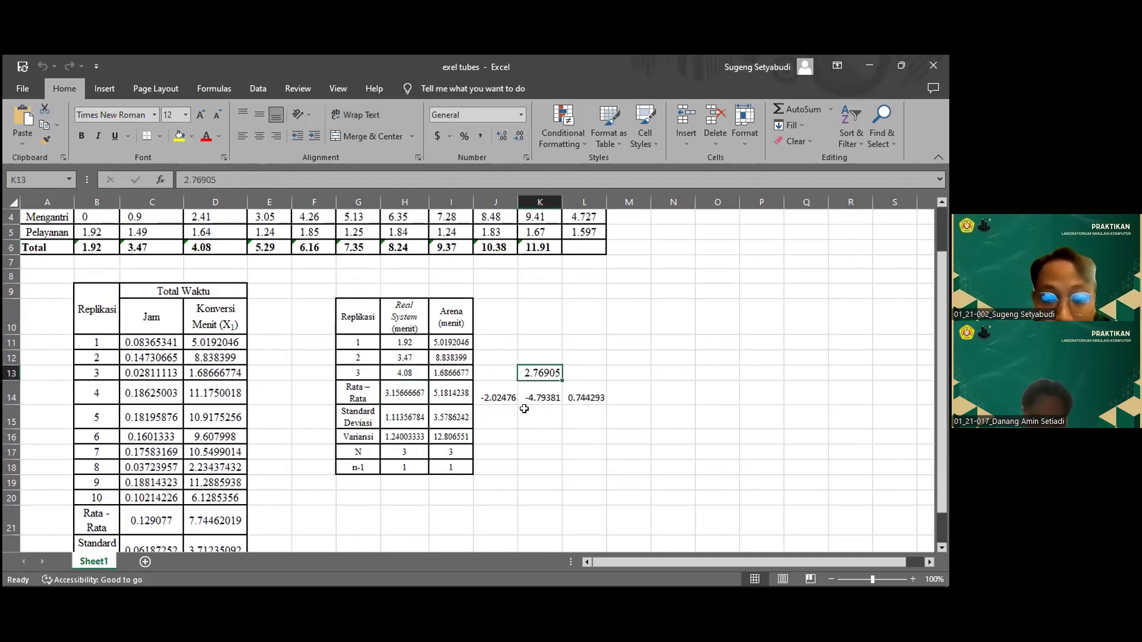
pyautogui.press('Down')
pyautogui.press('Left')
pyautogui.press('Right')
pyautogui.press('Right')
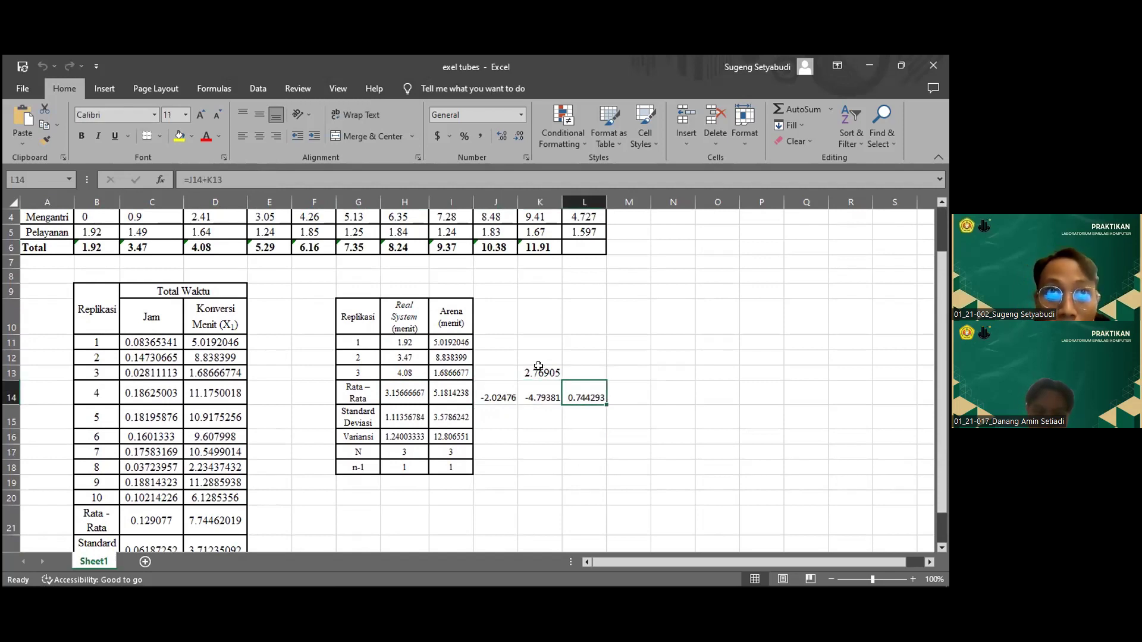
pyautogui.click(491, 395)
pyautogui.click(538, 394)
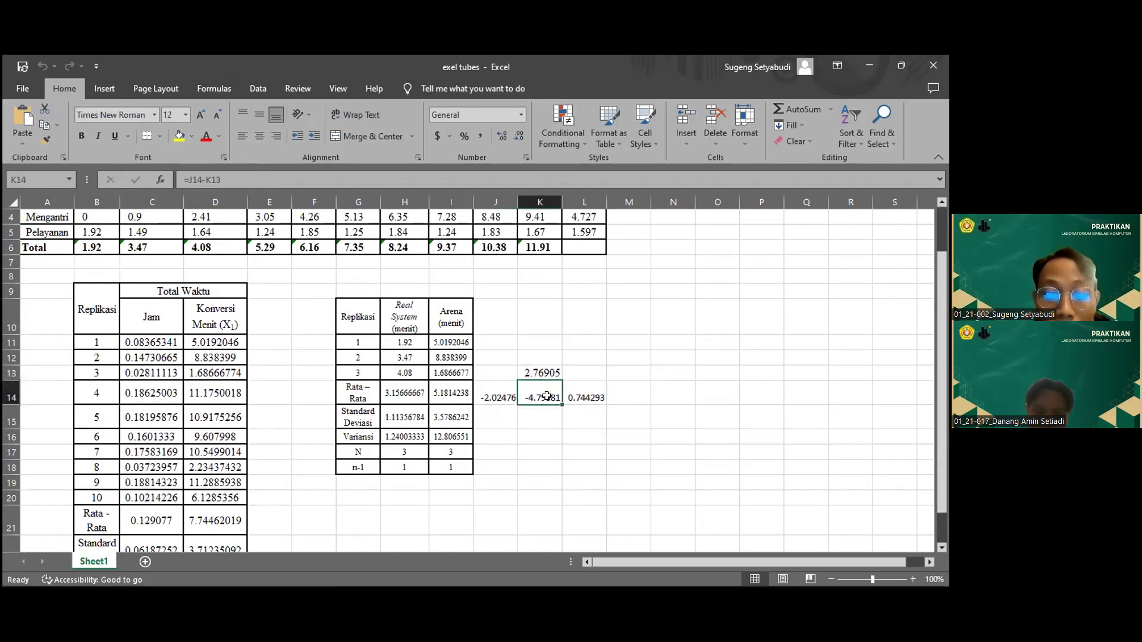
pyautogui.click(589, 397)
pyautogui.click(498, 397)
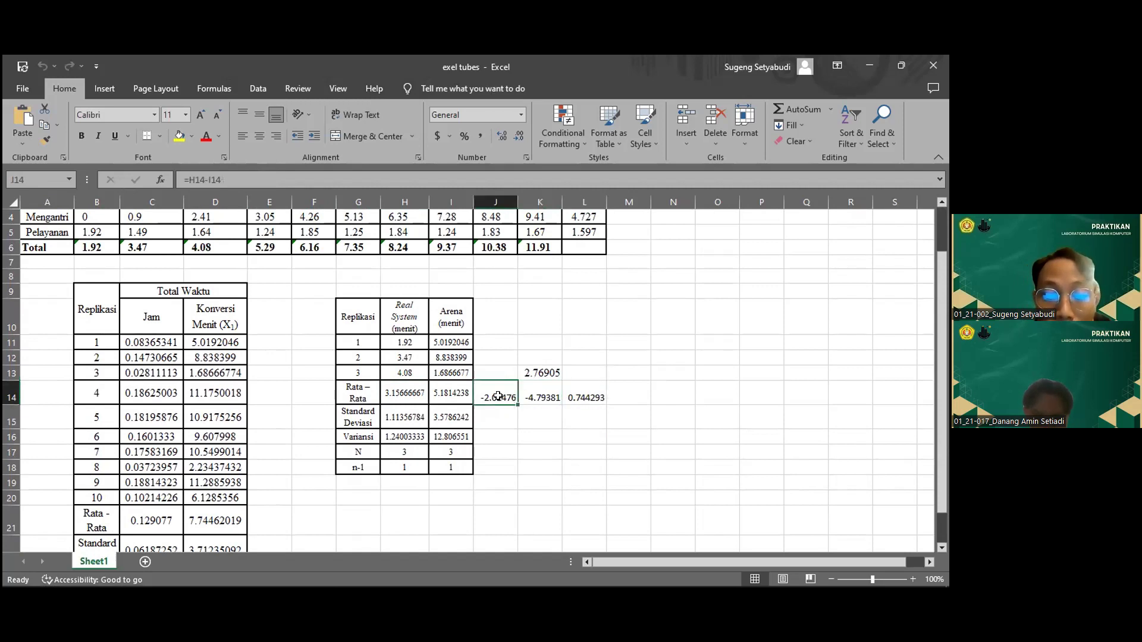
pyautogui.doubleClick(499, 398)
pyautogui.click(585, 397)
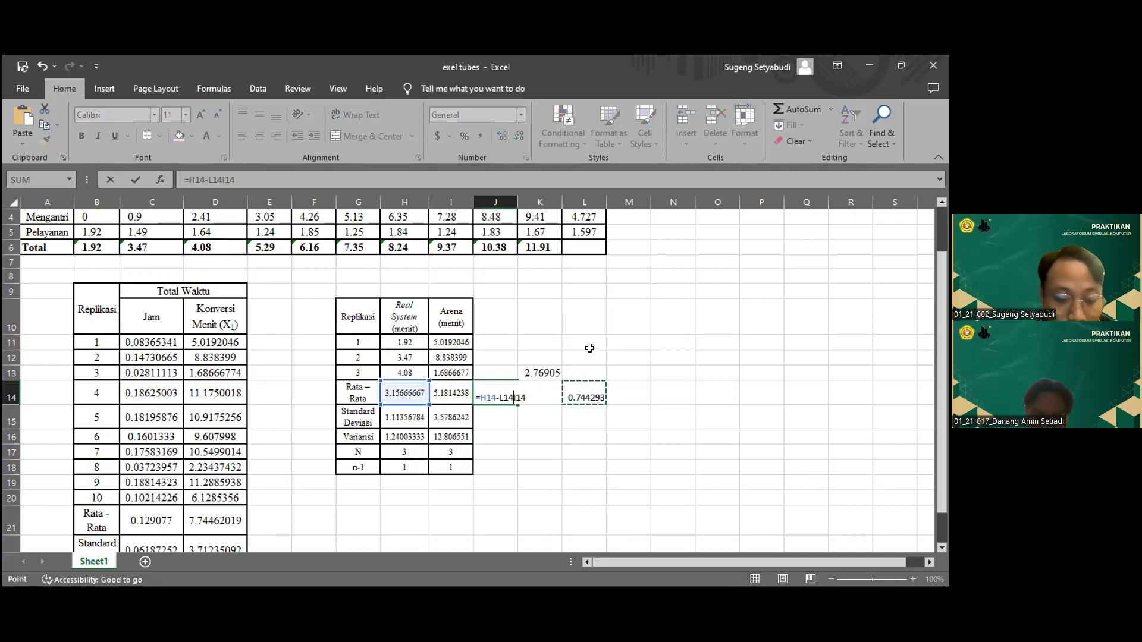
pyautogui.press('Left')
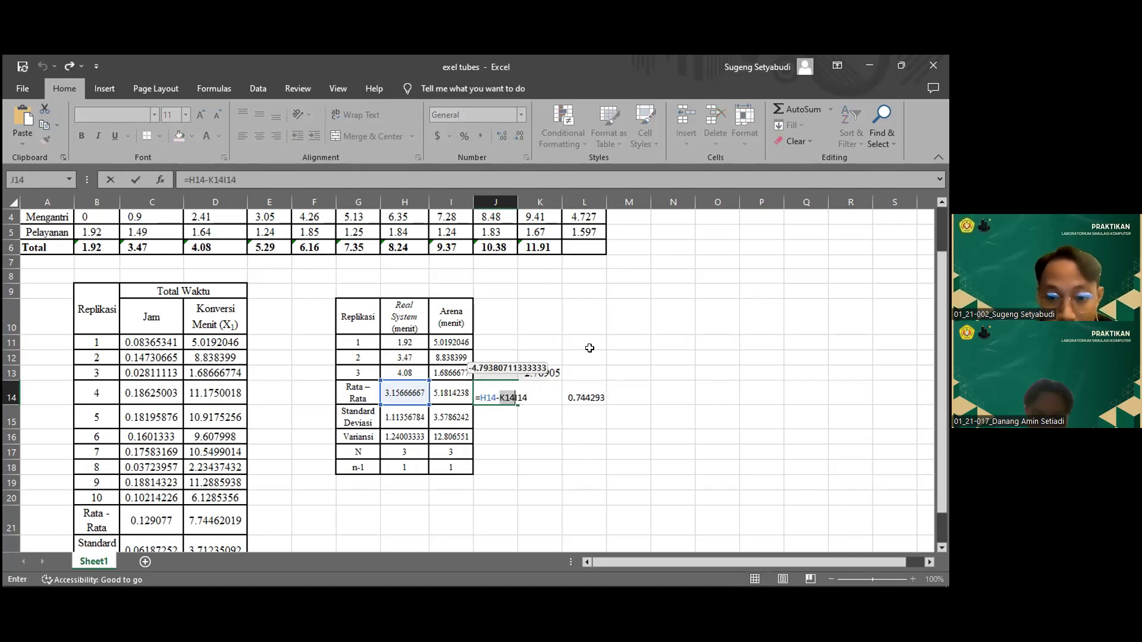
pyautogui.click(591, 345)
pyautogui.press('BackSpace')
pyautogui.press('BackSpace')
pyautogui.press('BackSpace')
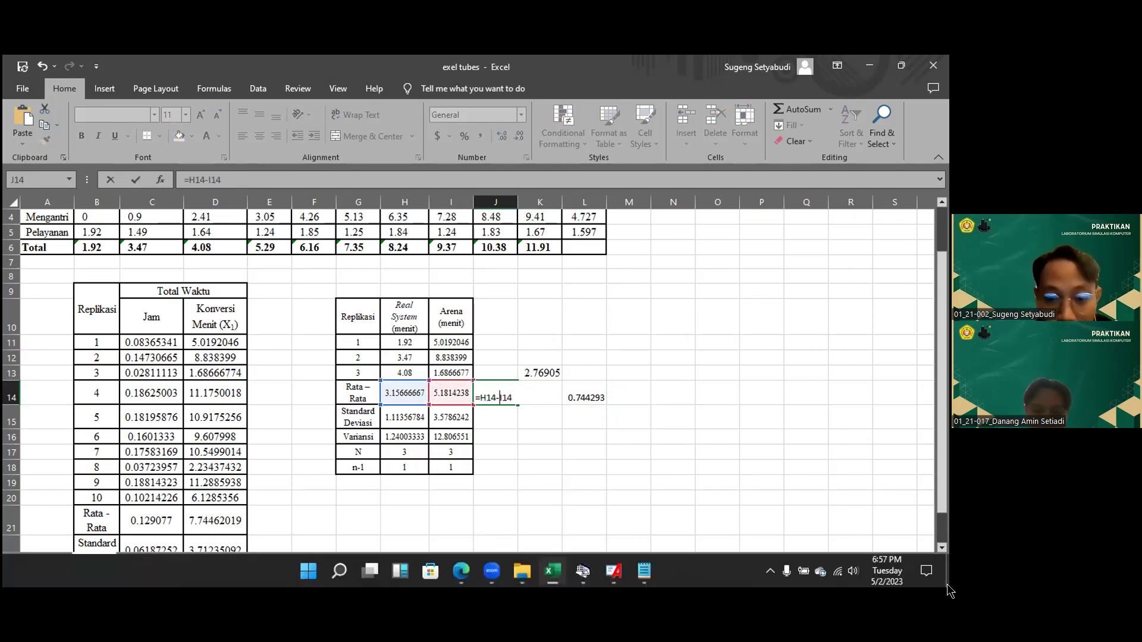
pyautogui.press('Return')
pyautogui.click(614, 410)
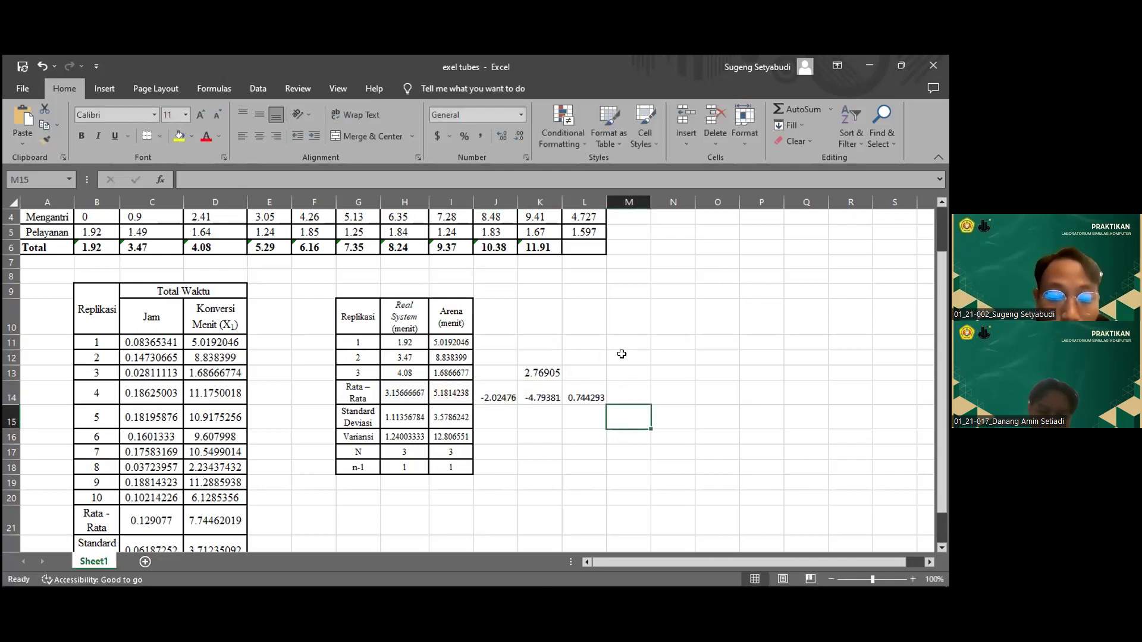
# Recheck the K14 and L14 results against the difference between the Real System and Arena averages in J14.
pyautogui.click(542, 398)
pyautogui.click(586, 397)
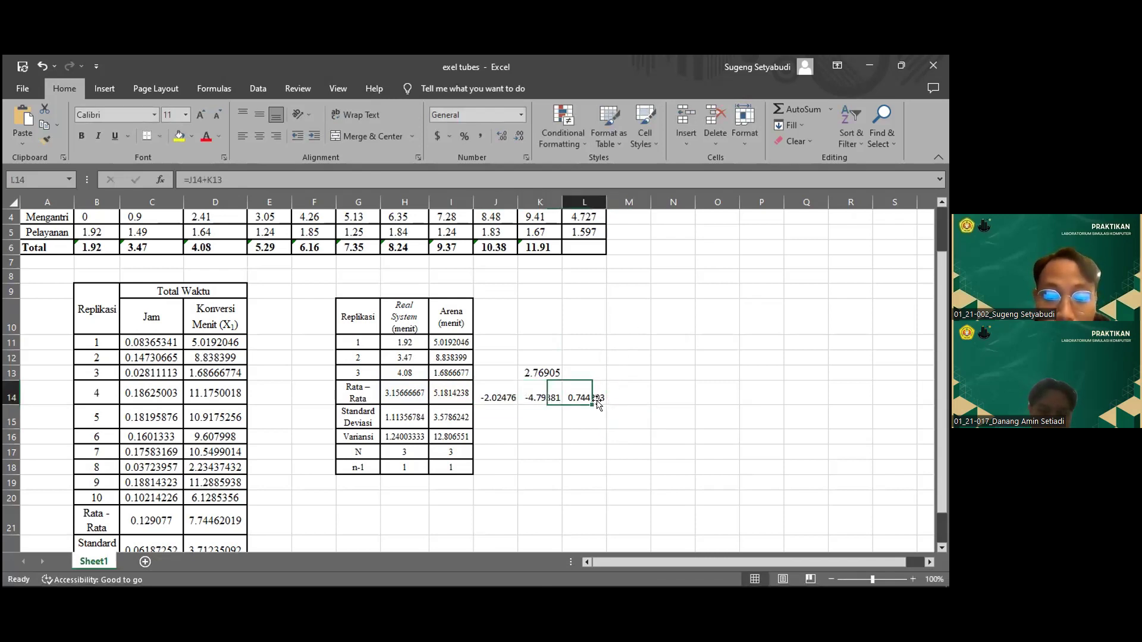
pyautogui.click(501, 399)
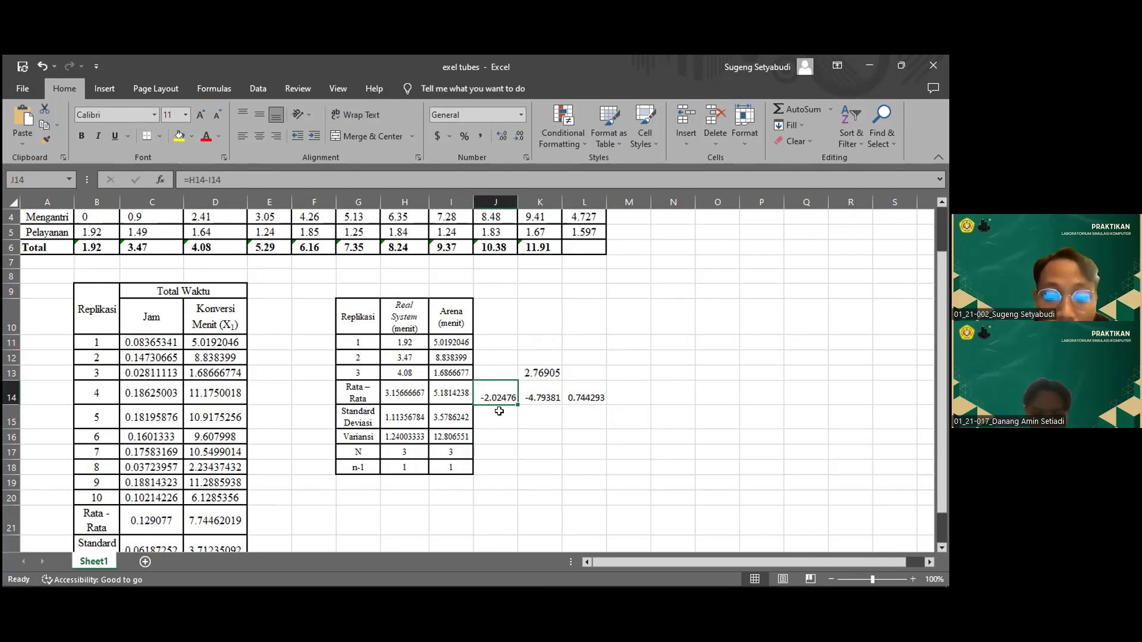
pyautogui.click(586, 396)
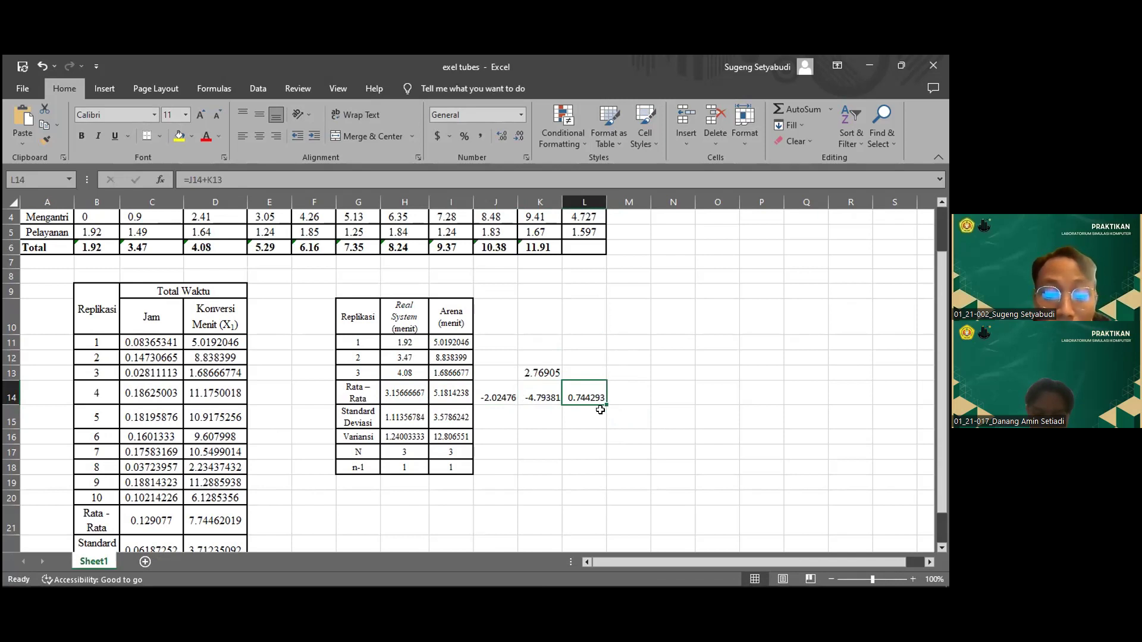
pyautogui.scroll(1, 511, 393)
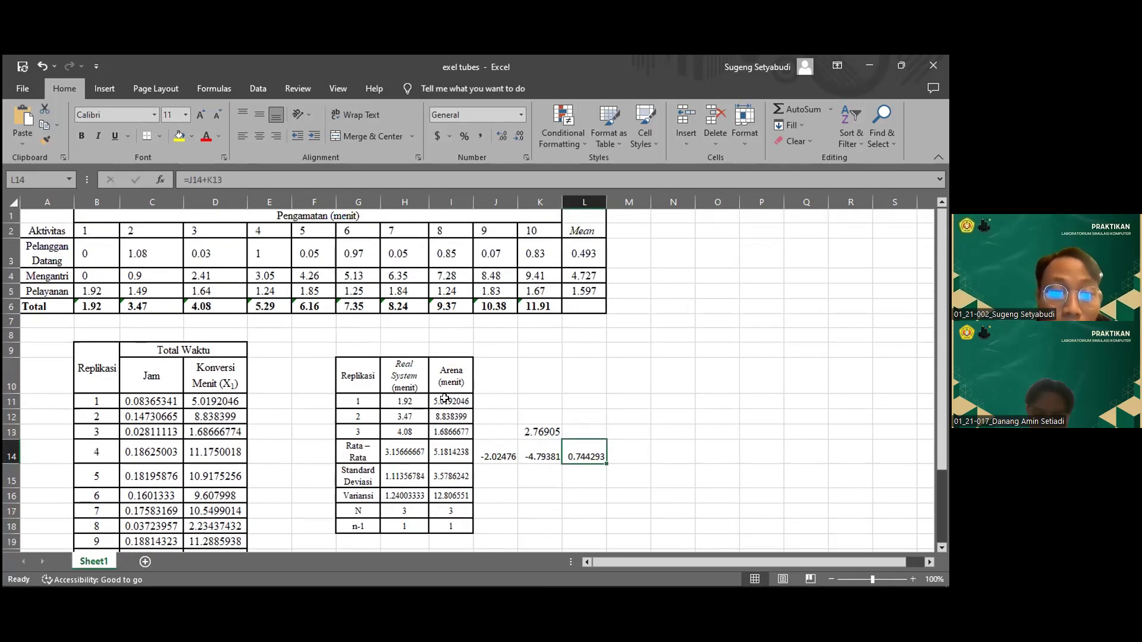
pyautogui.scroll(-2, 411, 297)
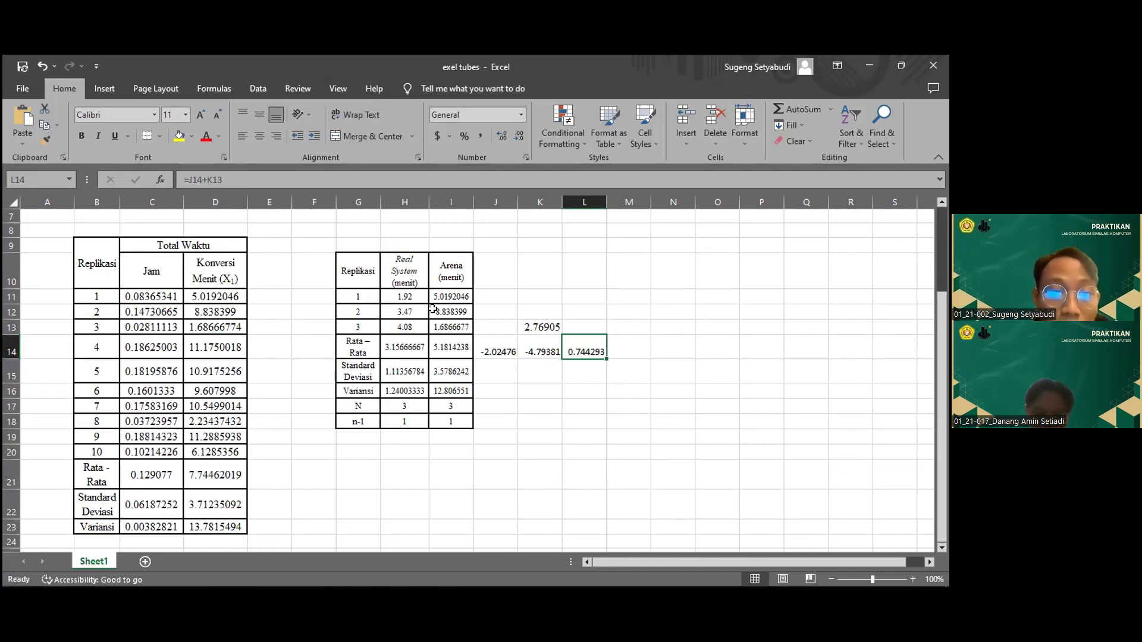
pyautogui.scroll(2, 613, 361)
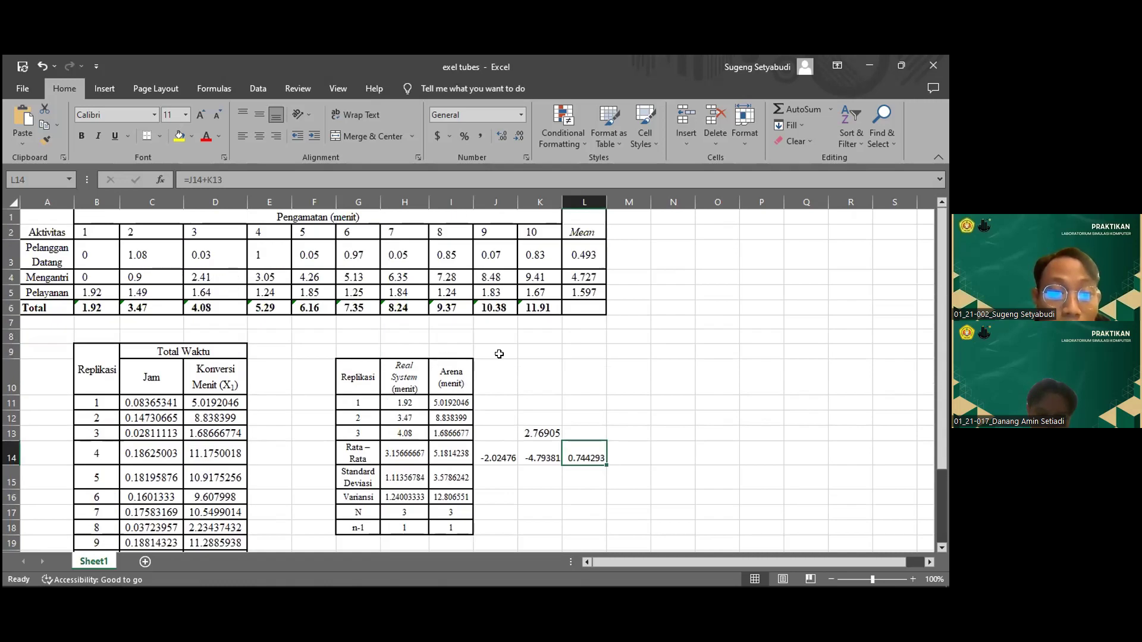
pyautogui.scroll(-2, 544, 354)
pyautogui.scroll(2, 545, 354)
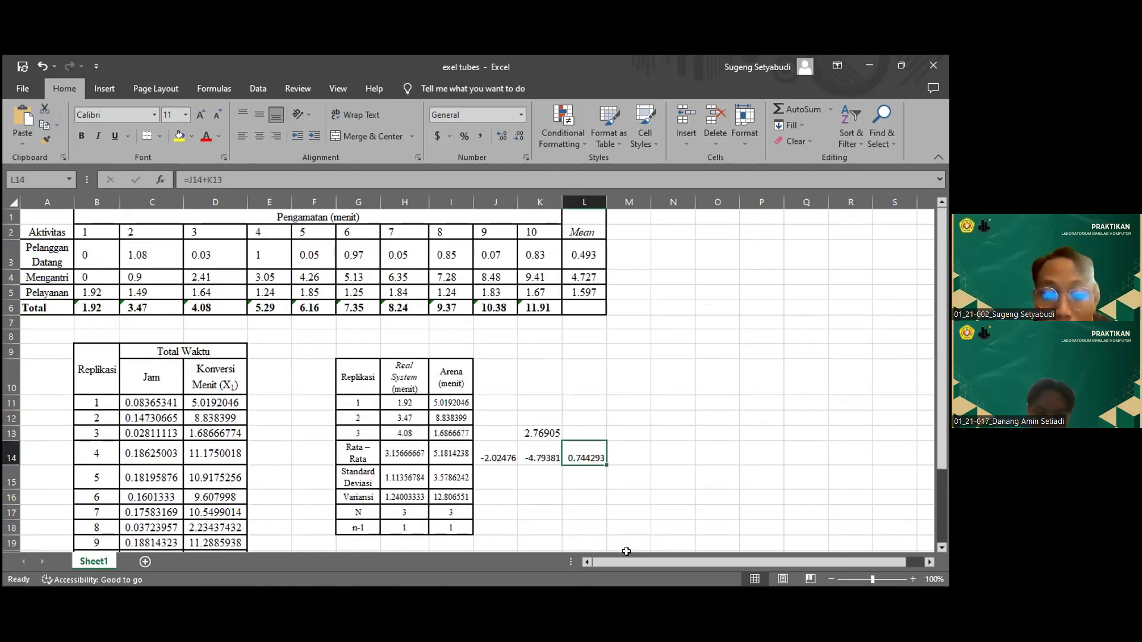
# Switch to Arena and bring up the program tubes queue model.
pyautogui.moveTo(599, 581)
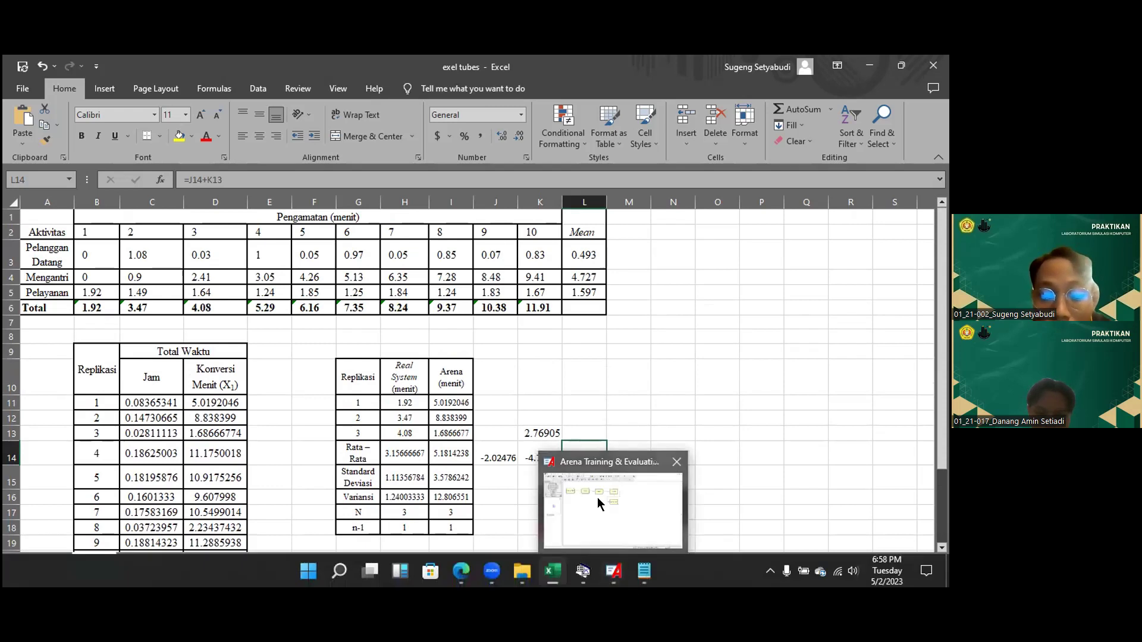
pyautogui.click(597, 497)
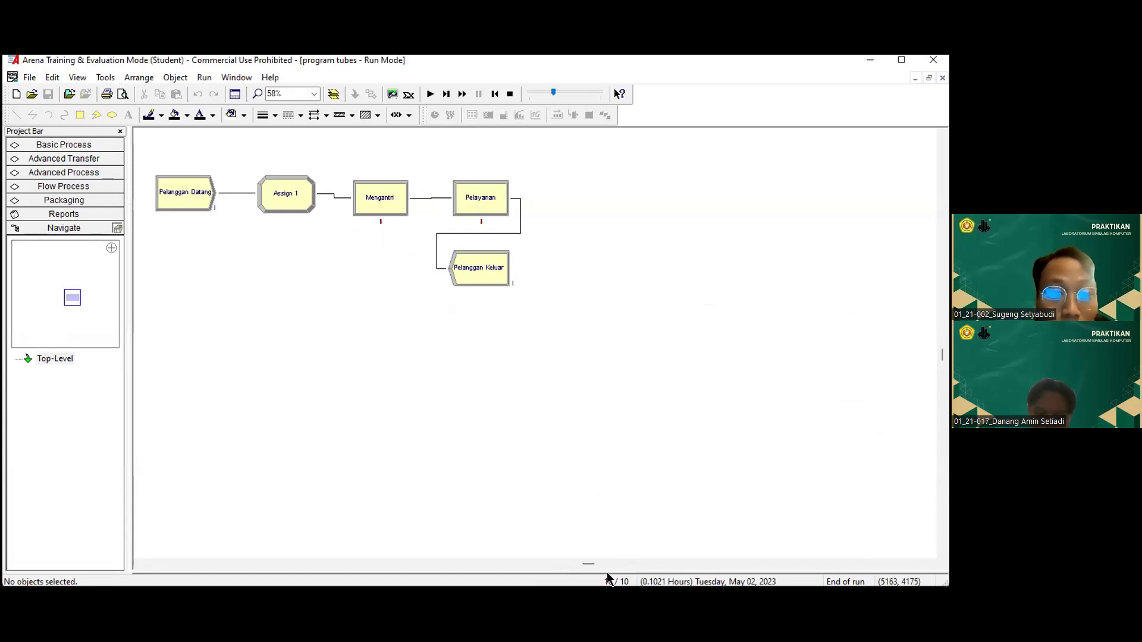
pyautogui.moveTo(612, 592)
pyautogui.moveTo(614, 573)
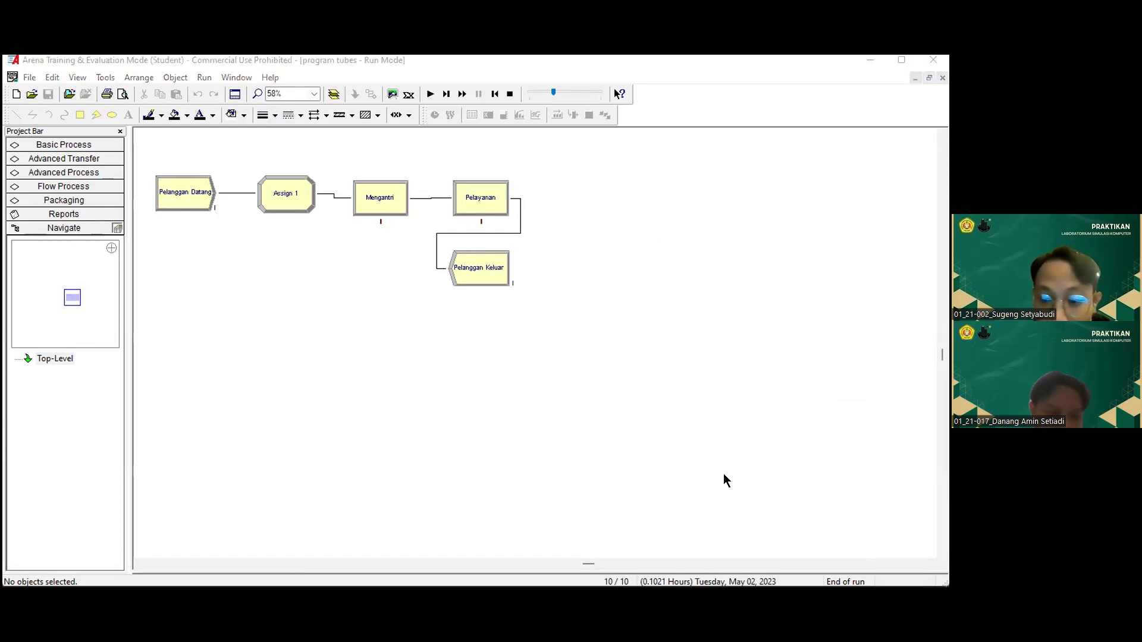
pyautogui.click(405, 479)
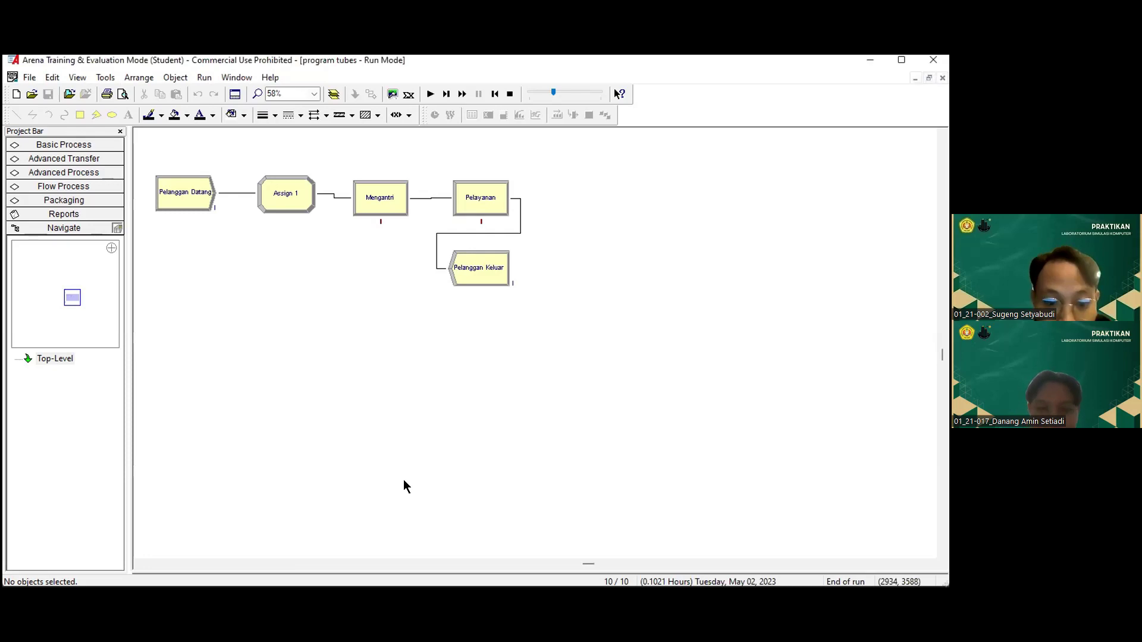